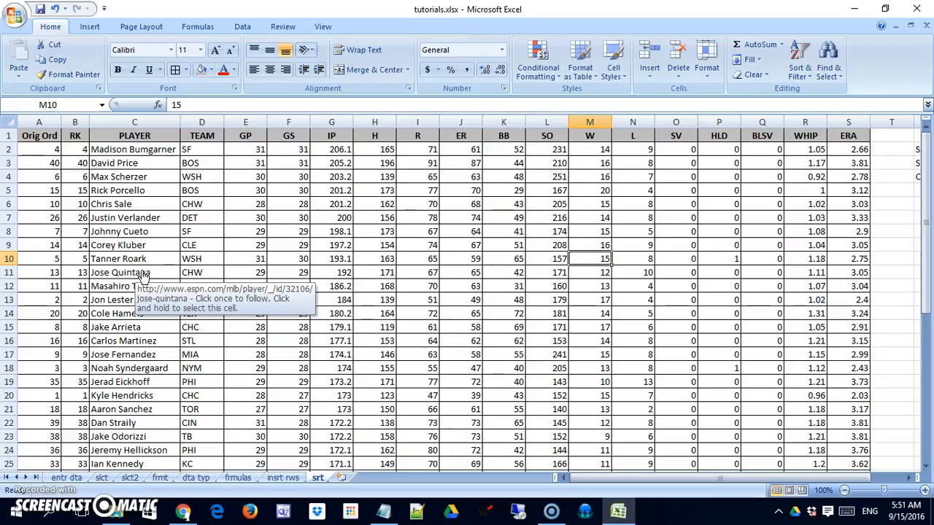
Sort the pitcher table by the Orig Ord column from smallest to largest.
{"action": "left_click", "coordinate": [43, 163]}
{"action": "left_click", "coordinate": [799, 69]}
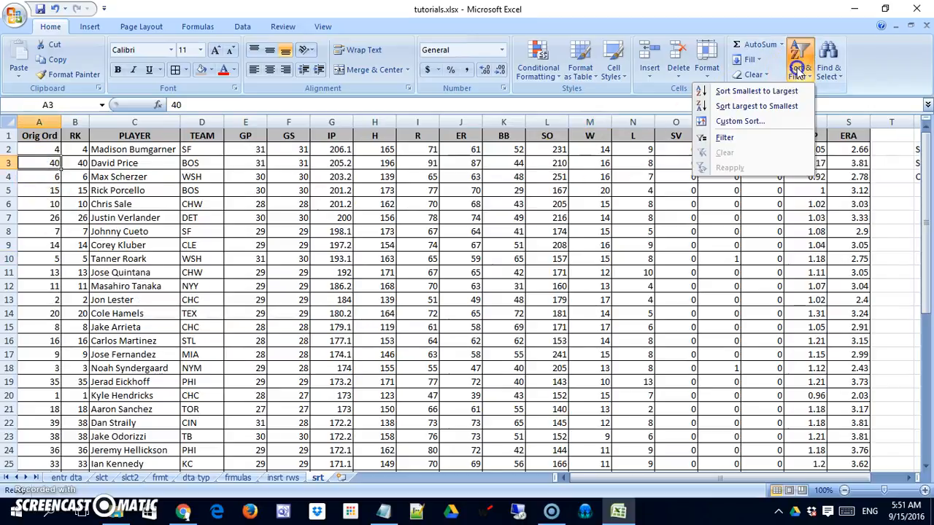
{"action": "left_click", "coordinate": [782, 91]}
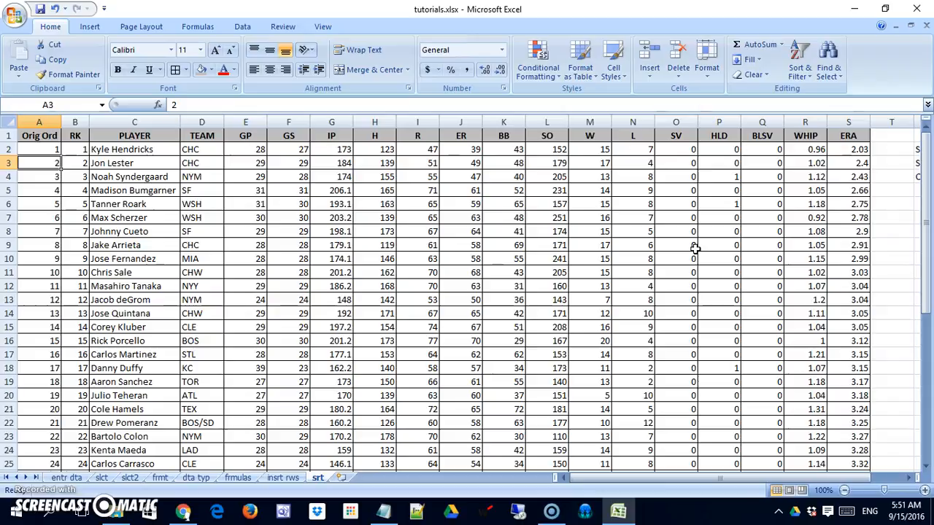
Turn on filtering for the pitcher table from a cell in the Orig Ord column, and remove the filter again.
{"action": "left_click", "coordinate": [805, 76]}
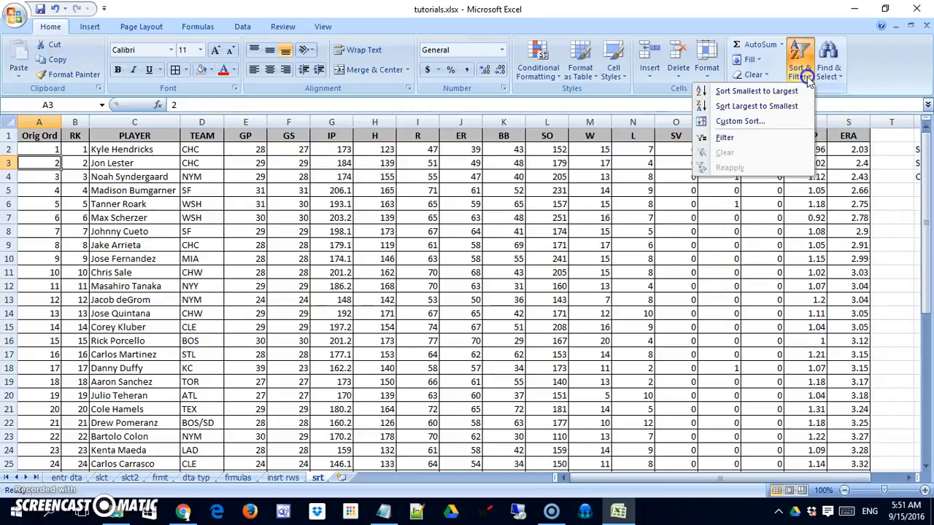
{"action": "left_click", "coordinate": [747, 141]}
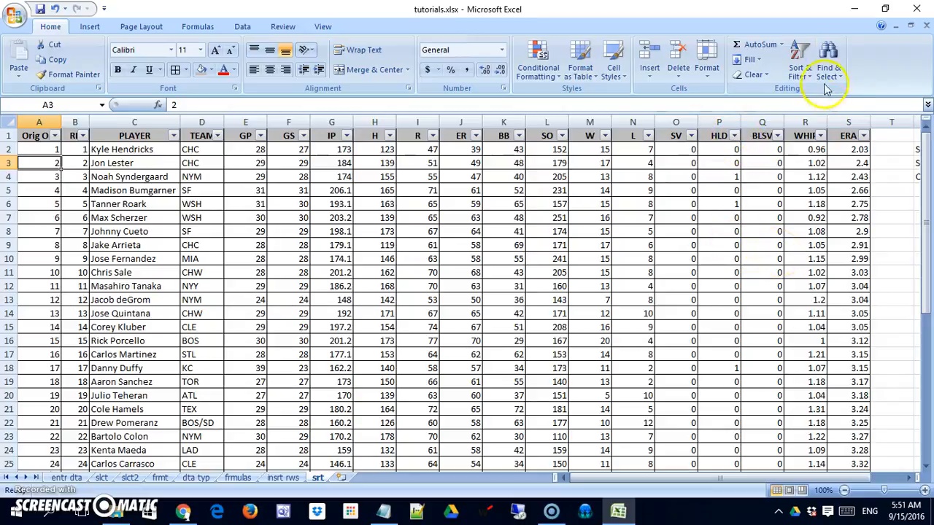
{"action": "left_click", "coordinate": [800, 65]}
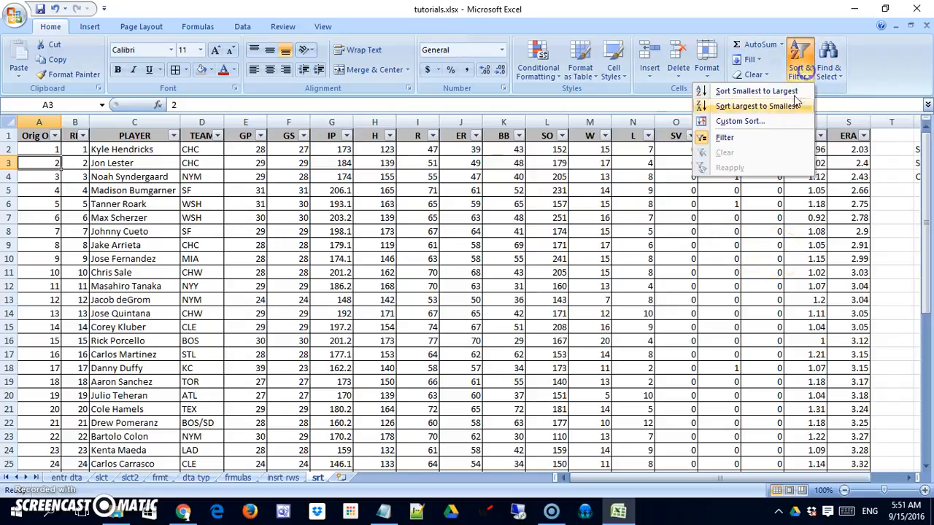
{"action": "left_click", "coordinate": [771, 141]}
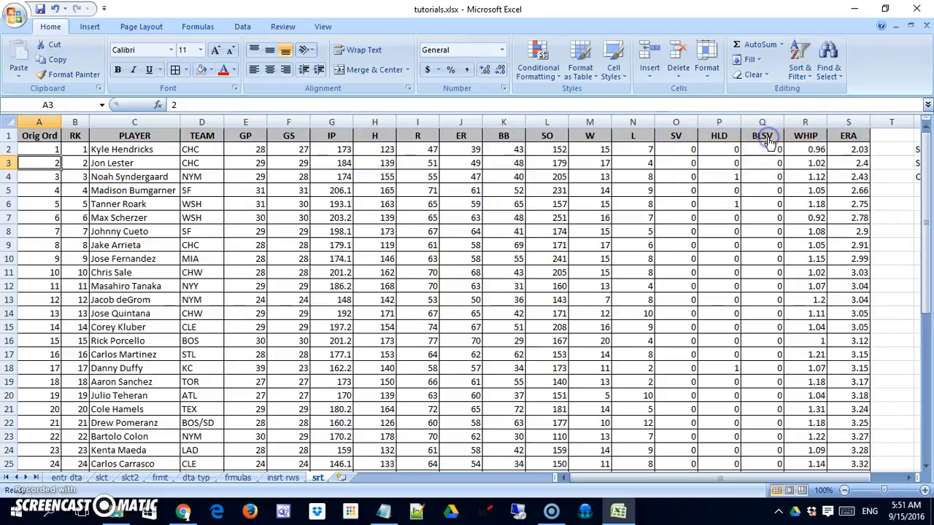
Apply the filter with the L header cell N1 selected, and switch it off again.
{"action": "left_click", "coordinate": [631, 138]}
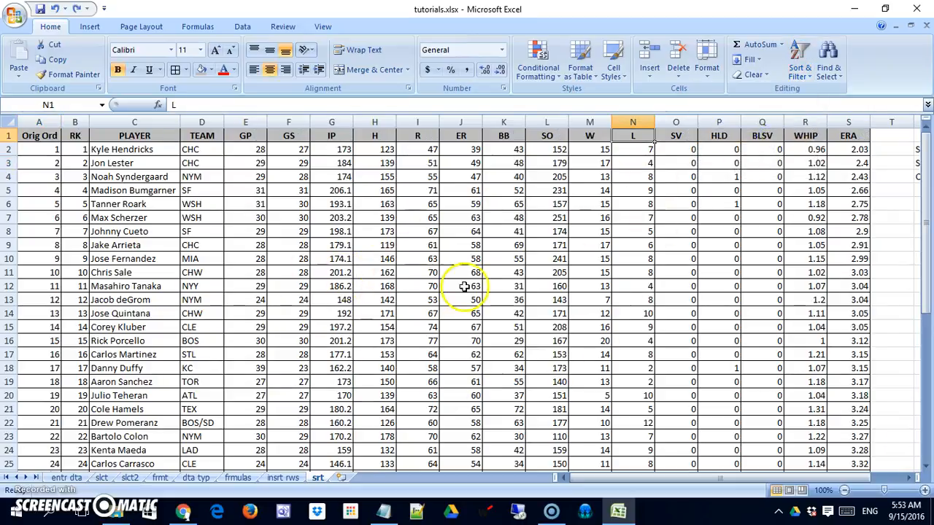
{"action": "left_click", "coordinate": [801, 69]}
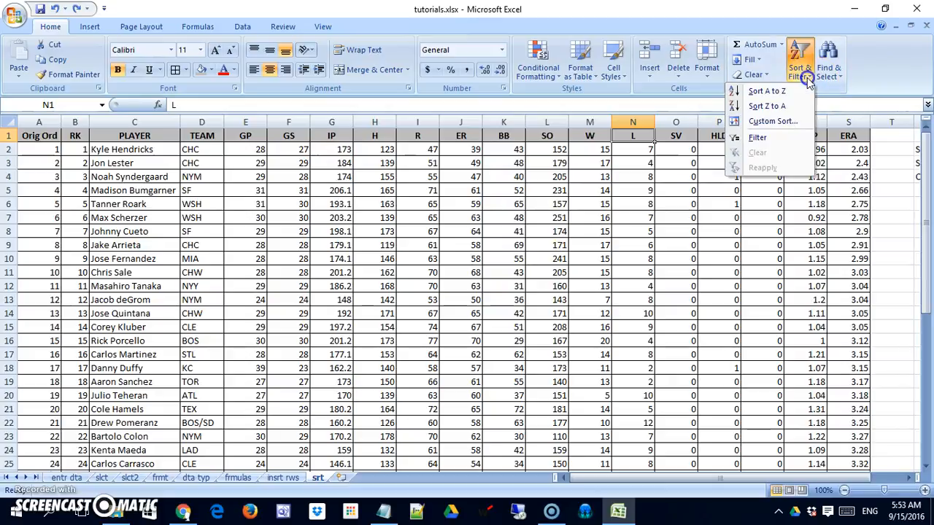
{"action": "left_click", "coordinate": [771, 139]}
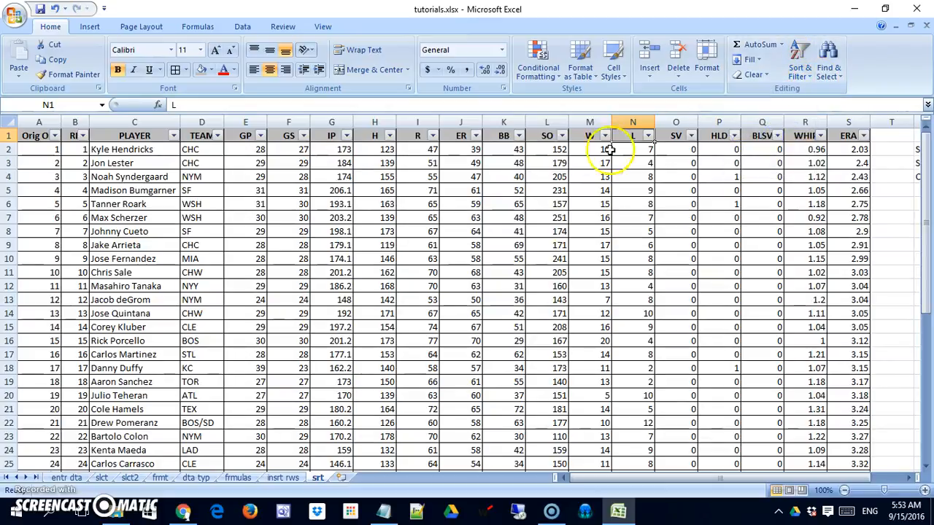
{"action": "left_click", "coordinate": [795, 73]}
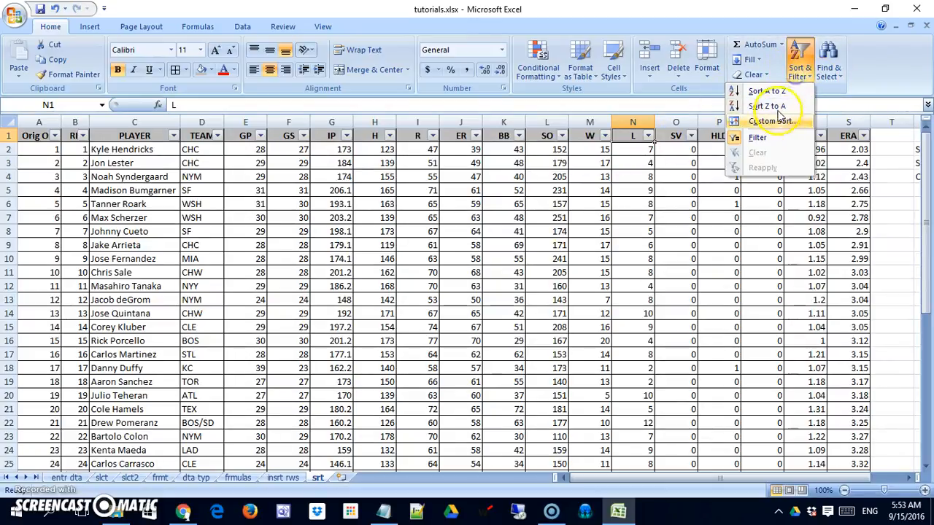
{"action": "left_click", "coordinate": [762, 138]}
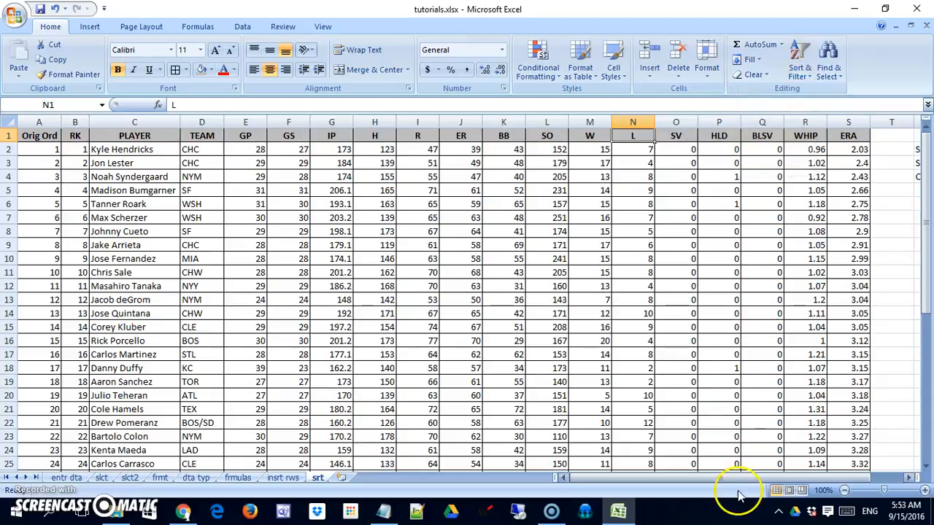
Try to apply a filter from the empty cell W8 outside the data, and dismiss the message.
{"action": "left_click_drag", "start_coordinate": [734, 477], "coordinate": [804, 474]}
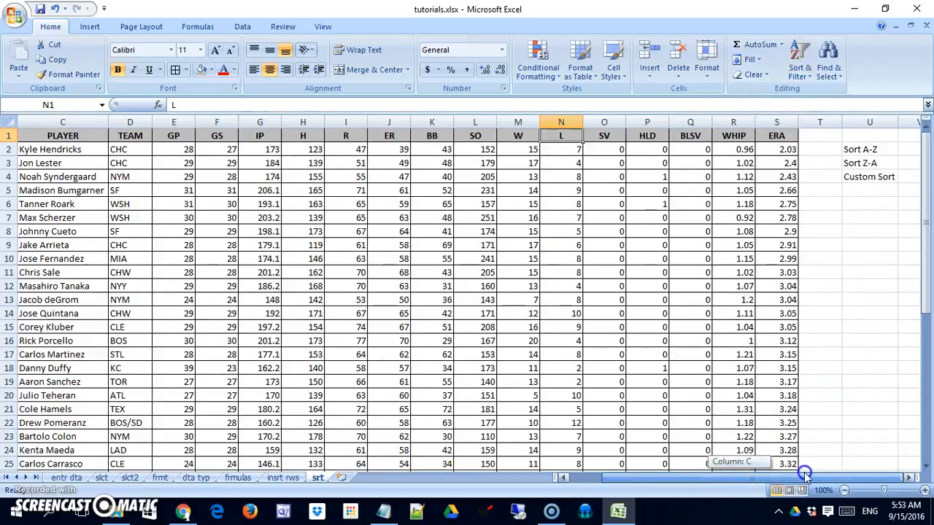
{"action": "left_click", "coordinate": [908, 477]}
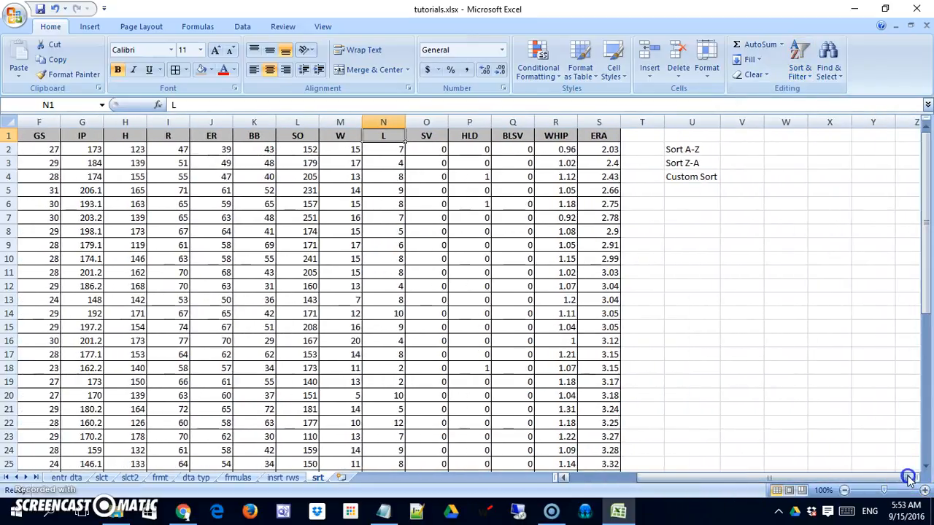
{"action": "left_click", "coordinate": [782, 231]}
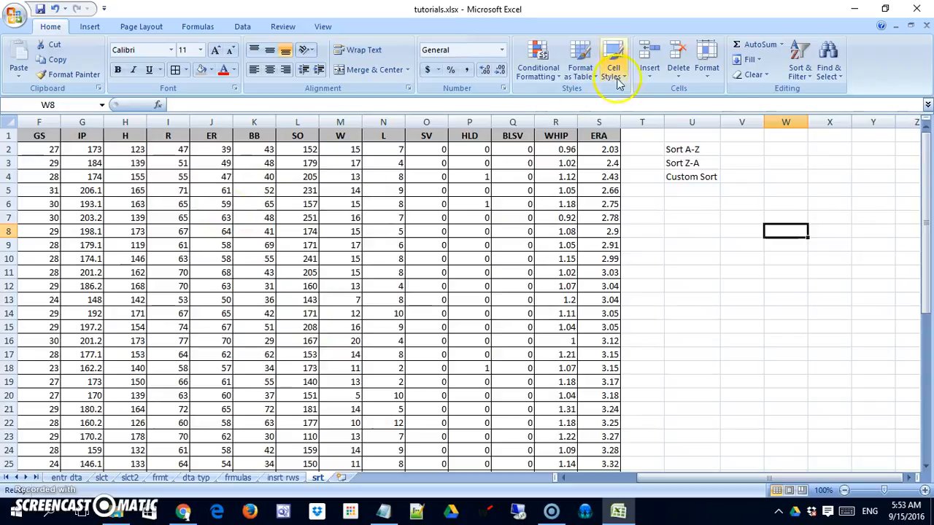
{"action": "left_click", "coordinate": [799, 65]}
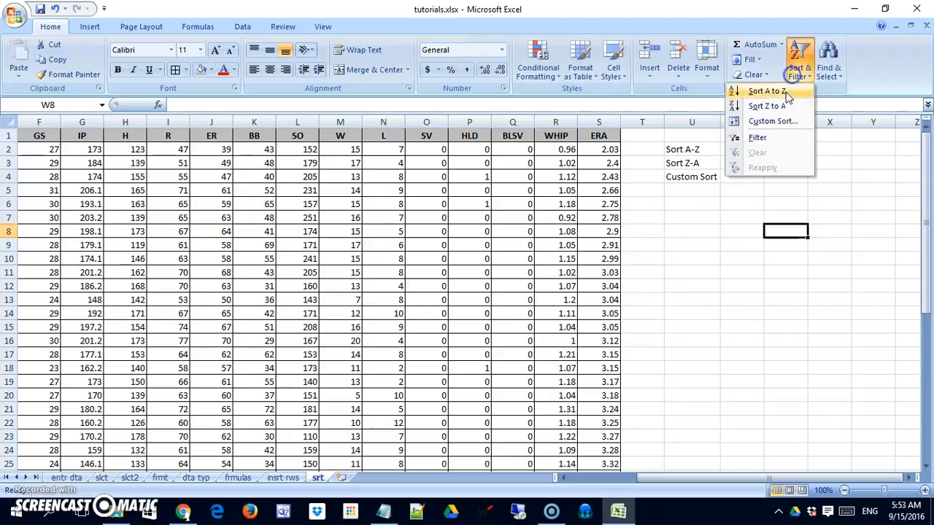
{"action": "left_click", "coordinate": [778, 145]}
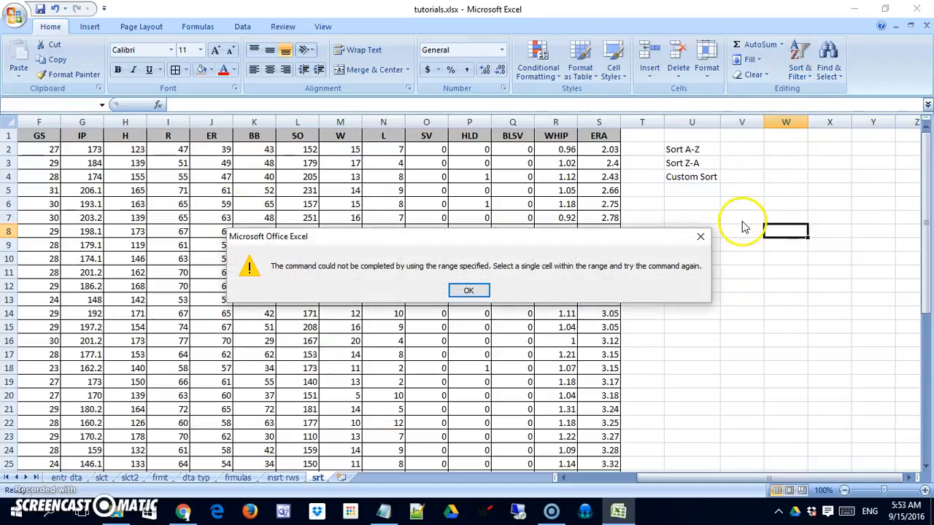
{"action": "left_click", "coordinate": [468, 291]}
Apply a filter to the separate sort-type list from its Custom Sort cell U4, and remove it again.
{"action": "left_click", "coordinate": [671, 174]}
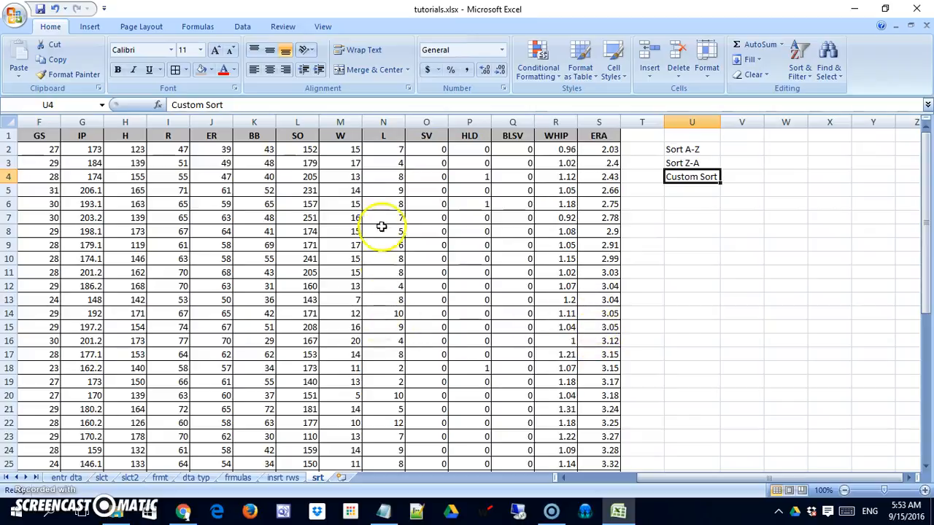
{"action": "left_click", "coordinate": [801, 69]}
{"action": "left_click", "coordinate": [763, 137]}
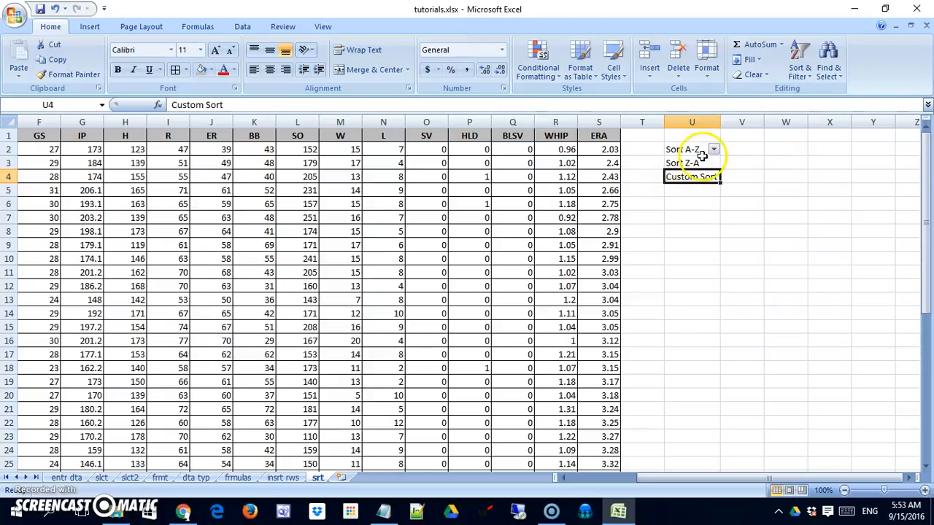
{"action": "left_click", "coordinate": [799, 64]}
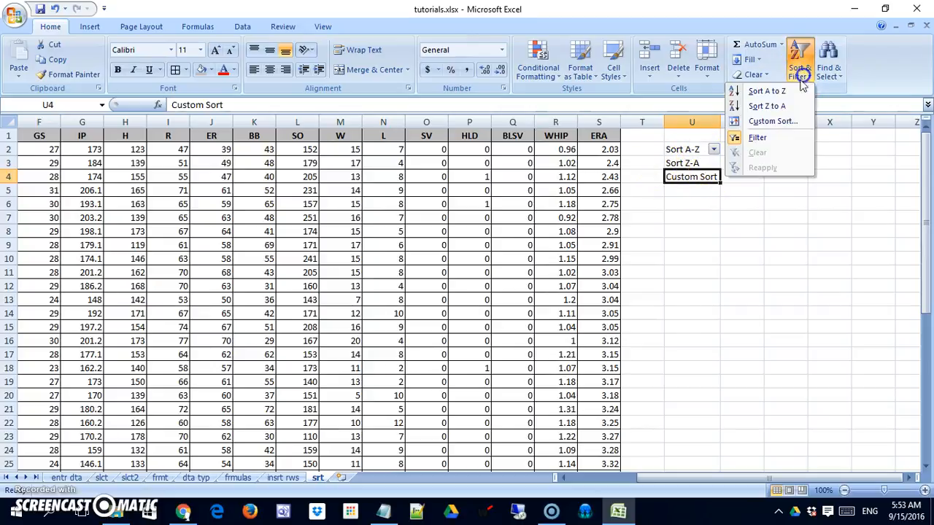
{"action": "left_click", "coordinate": [769, 136]}
Turn on filtering for the pitcher table with cell K36 inside the data selected.
{"action": "left_click_drag", "start_coordinate": [761, 471], "coordinate": [506, 463]}
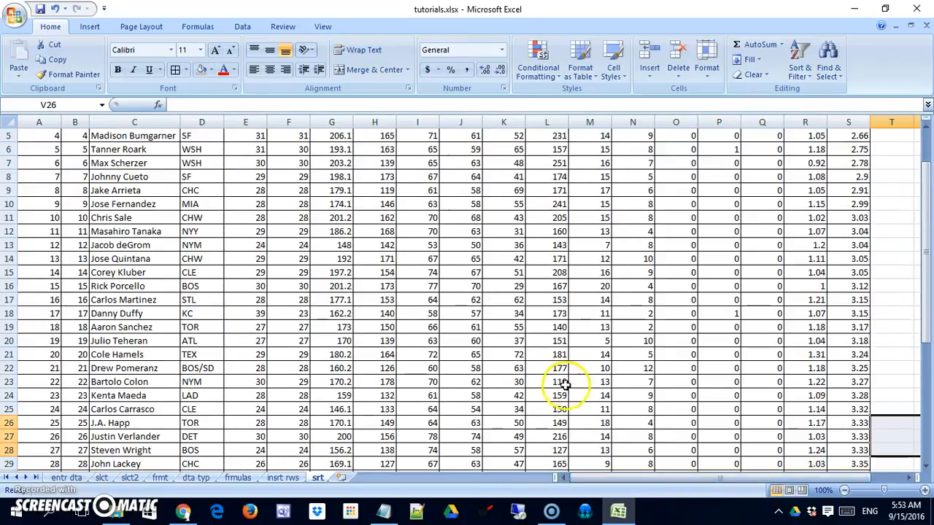
{"action": "scroll", "coordinate": [564, 384], "scroll_direction": "down", "scroll_amount": 5}
{"action": "left_click", "coordinate": [514, 355]}
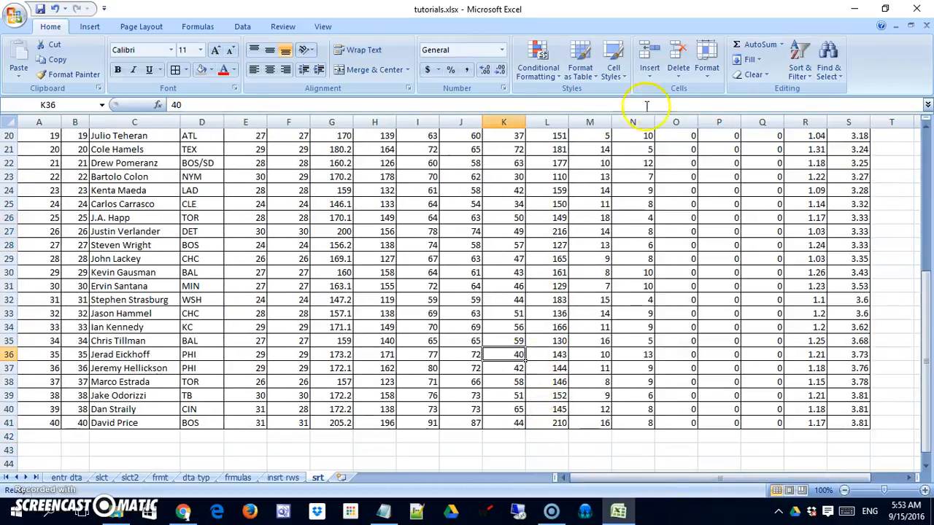
{"action": "left_click", "coordinate": [800, 73]}
{"action": "left_click", "coordinate": [784, 138]}
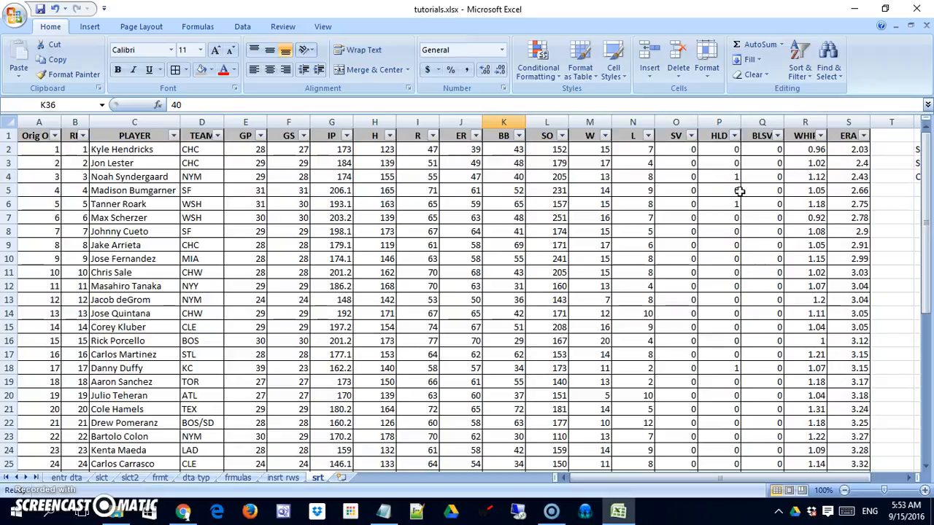
Examine the L column's filter choices, including its value list and number filters, and close them without applying anything.
{"action": "left_click", "coordinate": [648, 137]}
{"action": "left_click_drag", "start_coordinate": [638, 295], "coordinate": [649, 260]}
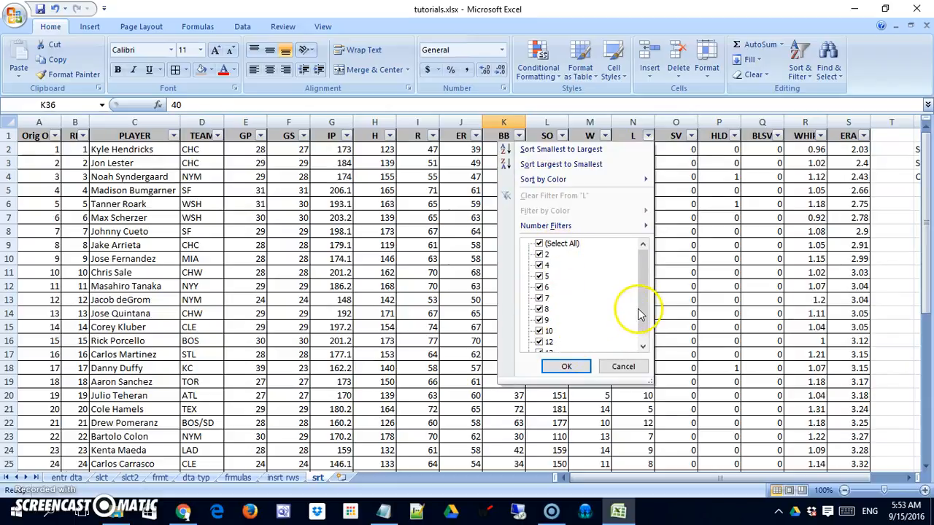
{"action": "left_click_drag", "start_coordinate": [641, 330], "coordinate": [646, 291]}
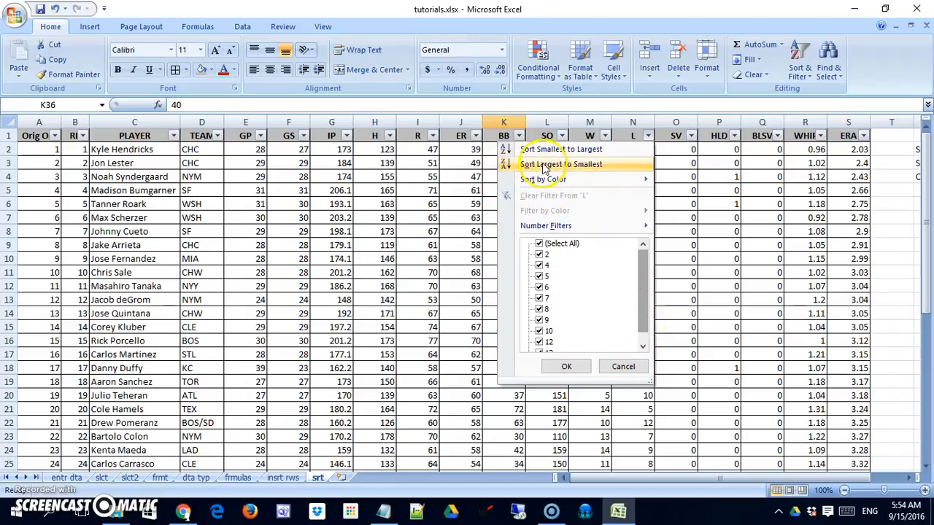
{"action": "mouse_move", "coordinate": [556, 228]}
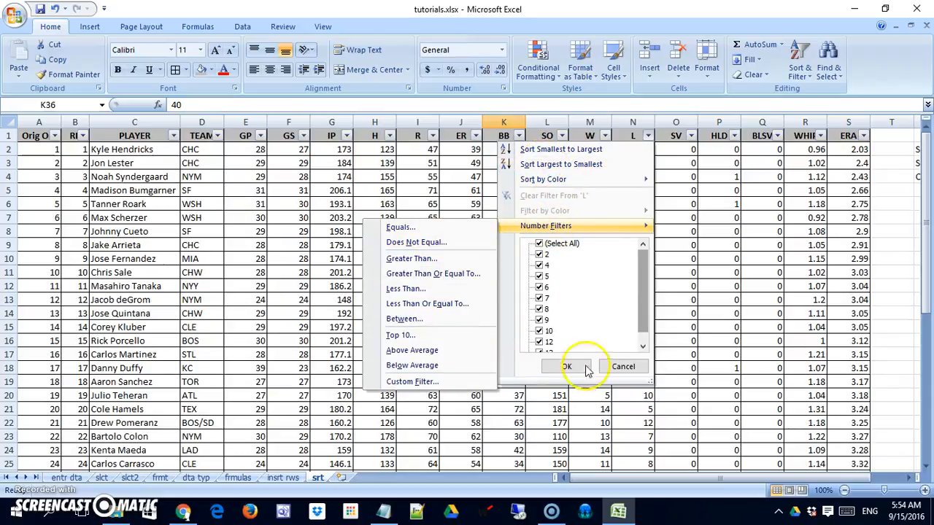
{"action": "left_click", "coordinate": [622, 367]}
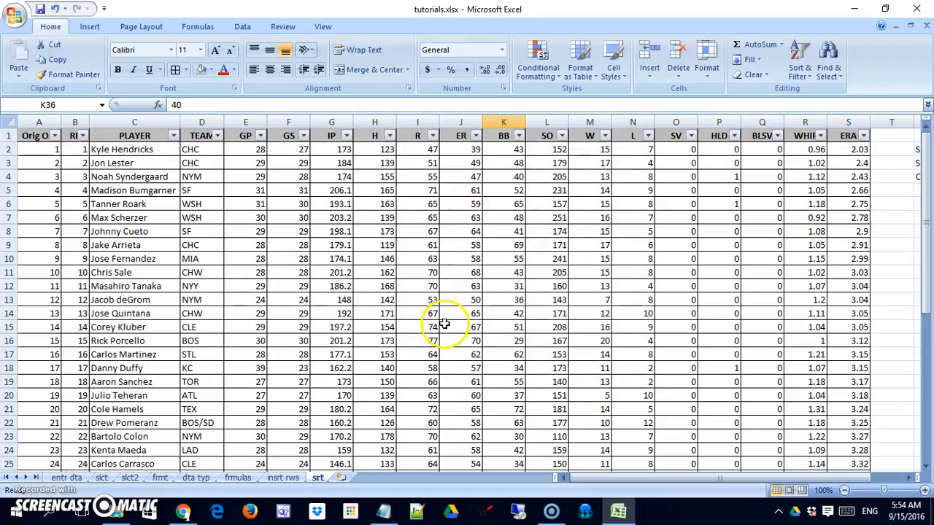
Filter the GP column to show only the values 30, 31 and 39, excluding 24 and 26 through 29.
{"action": "left_click", "coordinate": [260, 136]}
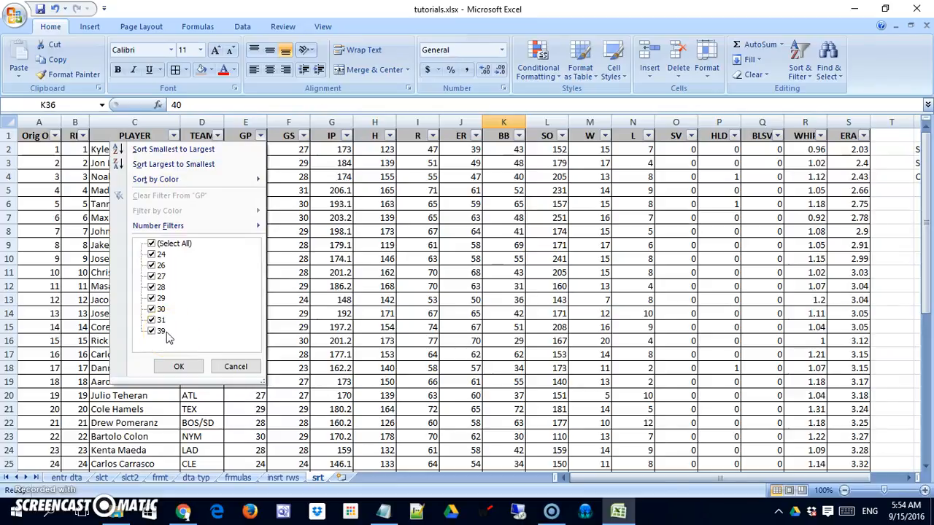
{"action": "left_click", "coordinate": [152, 255]}
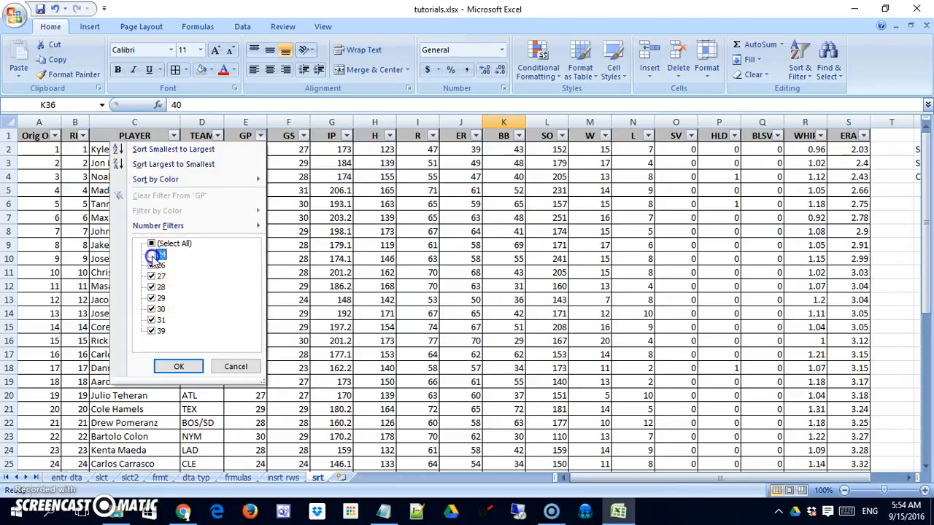
{"action": "left_click", "coordinate": [156, 277]}
{"action": "left_click", "coordinate": [155, 298]}
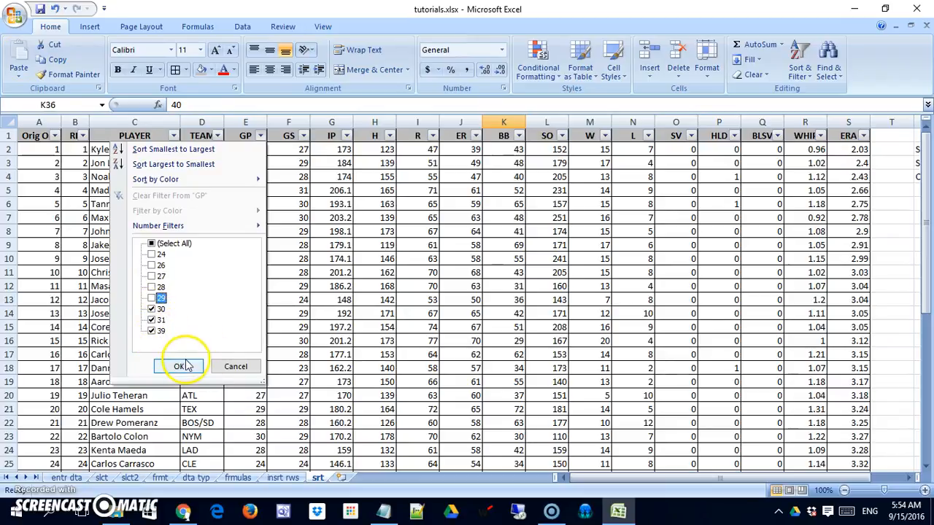
{"action": "left_click", "coordinate": [184, 366]}
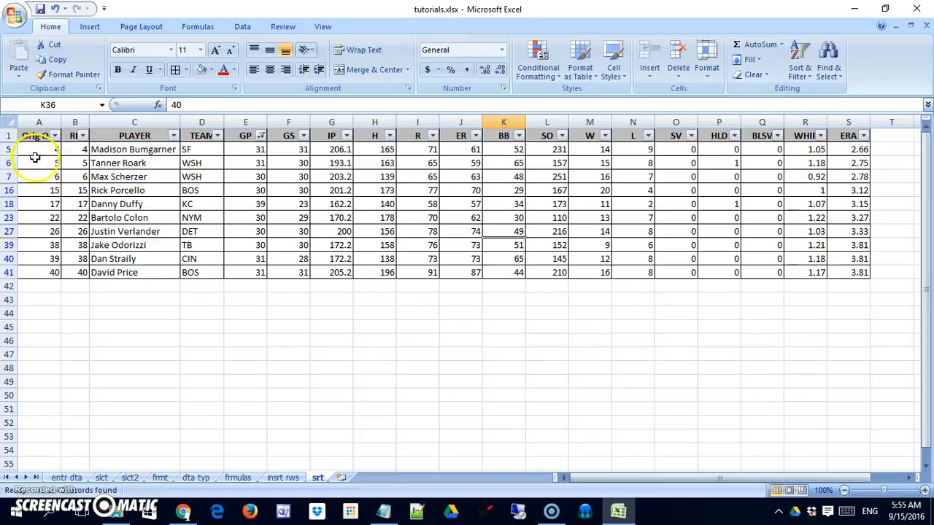
Copy the filtered player rows without the header, columns Orig Ord through ERA, and paste them into a new worksheet at A1.
{"action": "left_click_drag", "start_coordinate": [32, 149], "coordinate": [853, 265]}
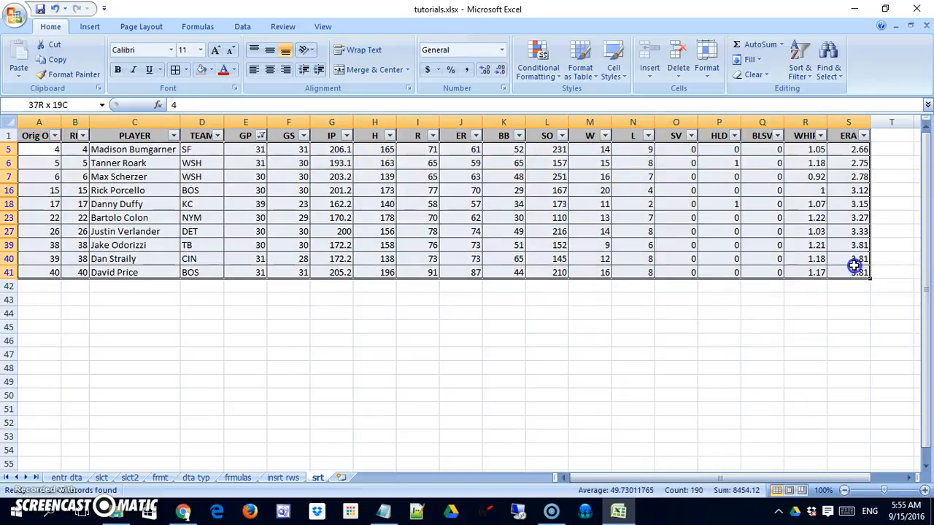
{"action": "right_click", "coordinate": [254, 224]}
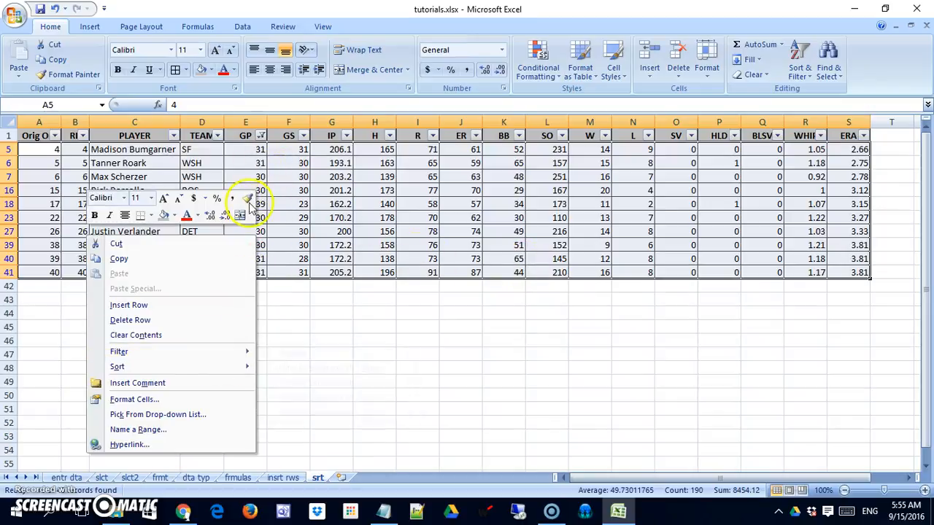
{"action": "left_click", "coordinate": [177, 259]}
{"action": "left_click", "coordinate": [340, 477]}
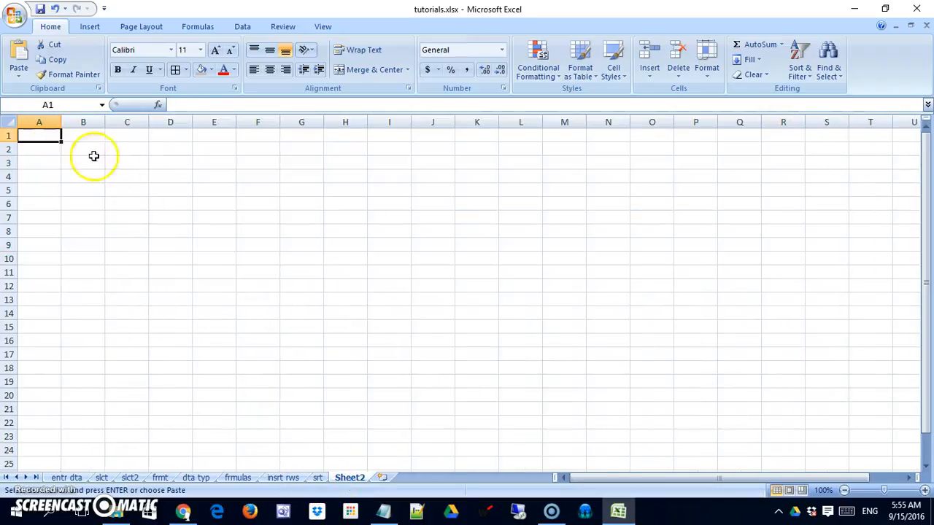
{"action": "right_click", "coordinate": [36, 135]}
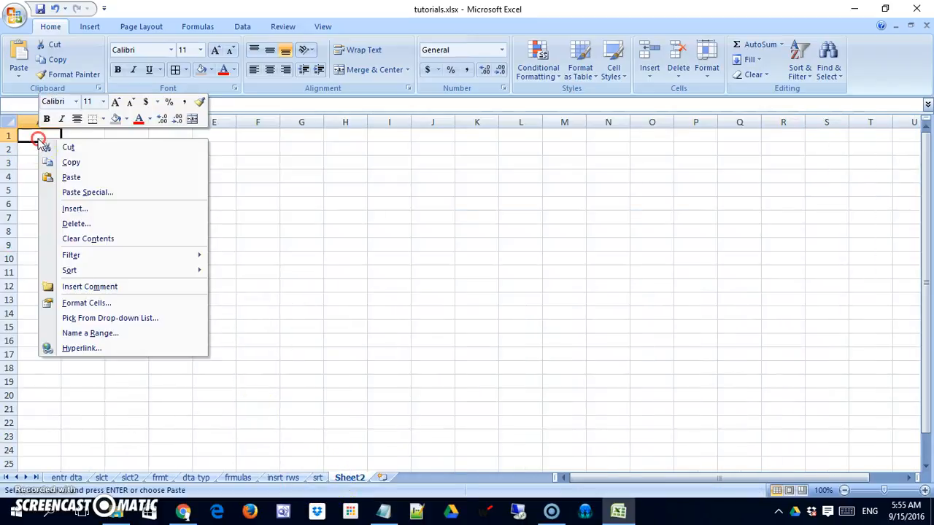
{"action": "left_click", "coordinate": [70, 177]}
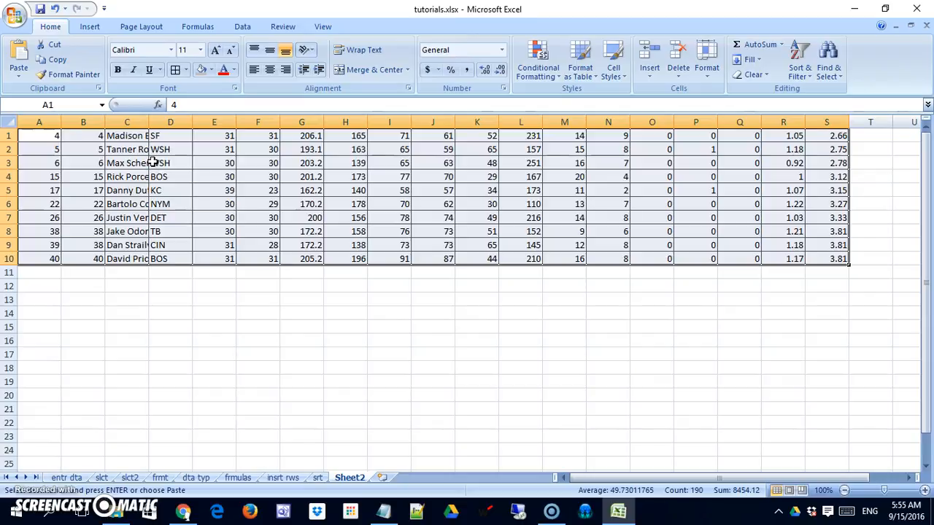
Copy the filtered srt rows together with the header row, paste them into Sheet2 at A1, and clear them from Sheet2 again.
{"action": "left_click", "coordinate": [317, 478]}
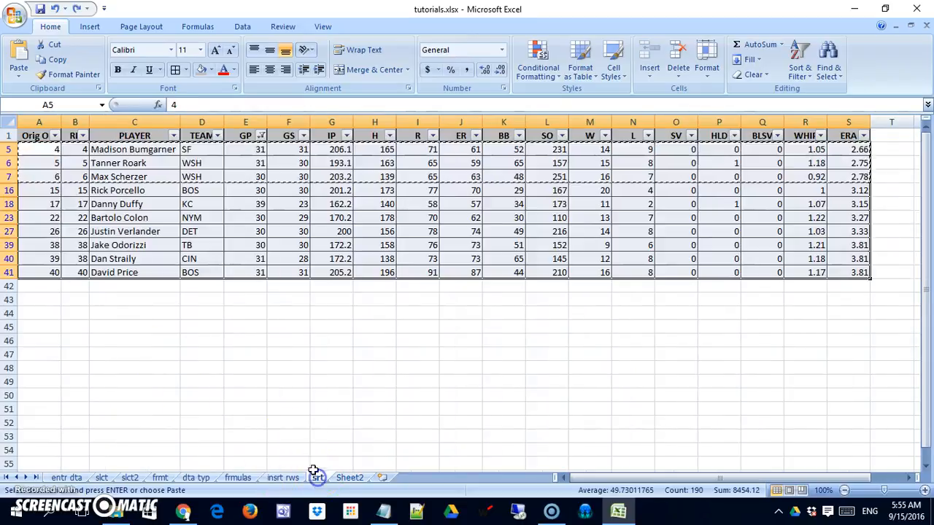
{"action": "left_click_drag", "start_coordinate": [8, 136], "coordinate": [15, 272]}
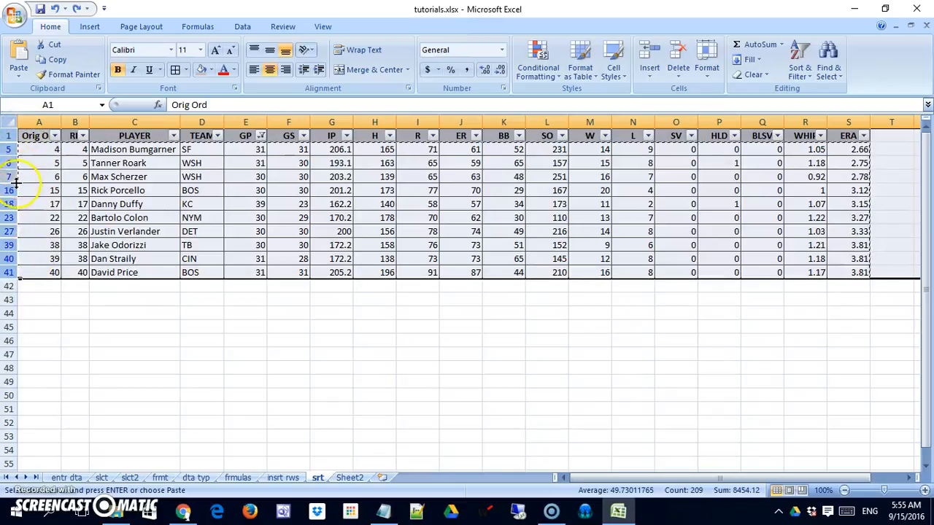
{"action": "right_click", "coordinate": [32, 205]}
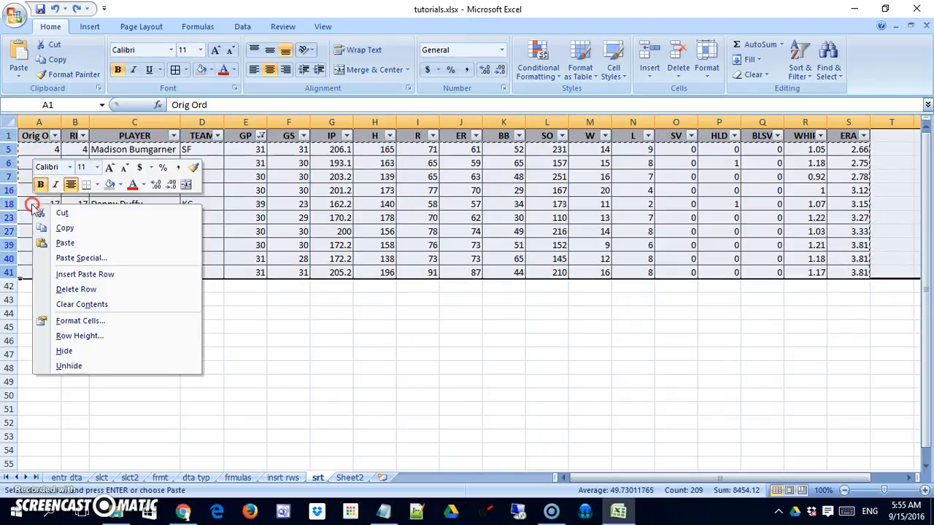
{"action": "left_click", "coordinate": [90, 235]}
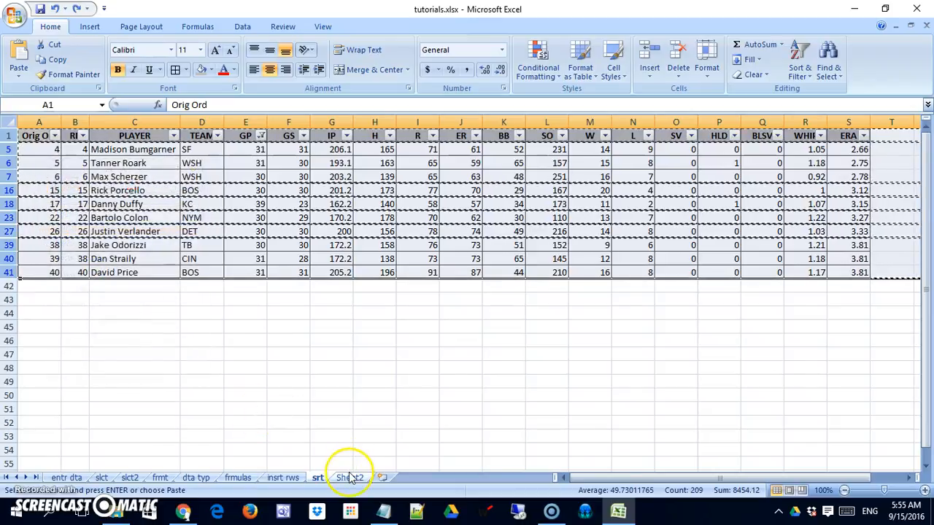
{"action": "left_click", "coordinate": [348, 474]}
{"action": "left_click", "coordinate": [40, 162]}
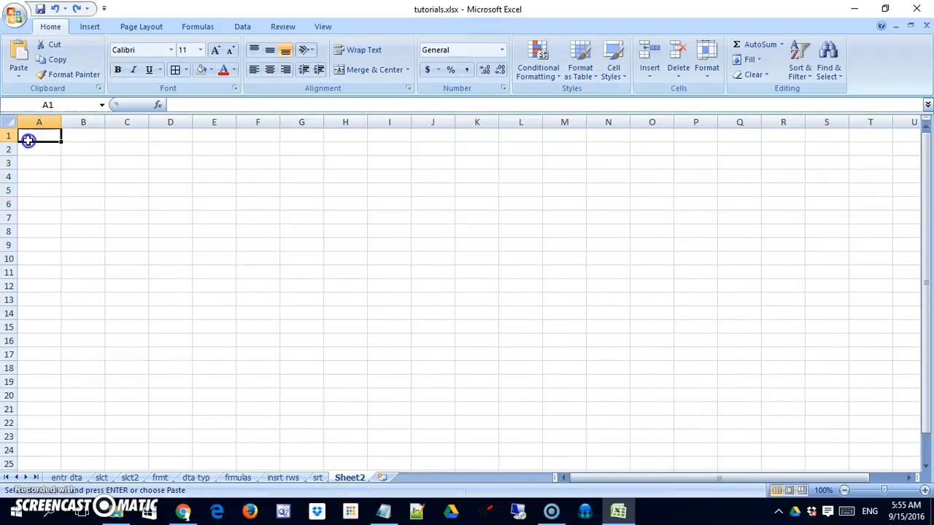
{"action": "right_click", "coordinate": [32, 136]}
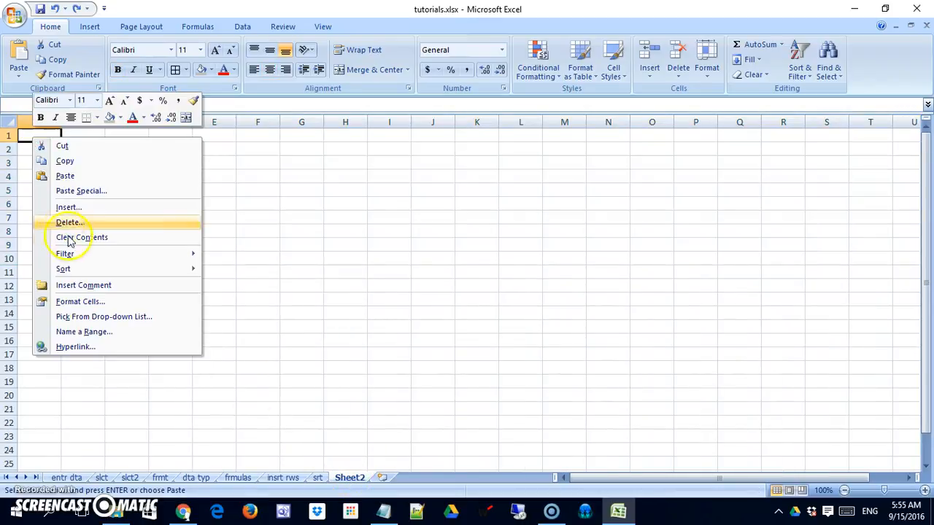
{"action": "left_click", "coordinate": [89, 177]}
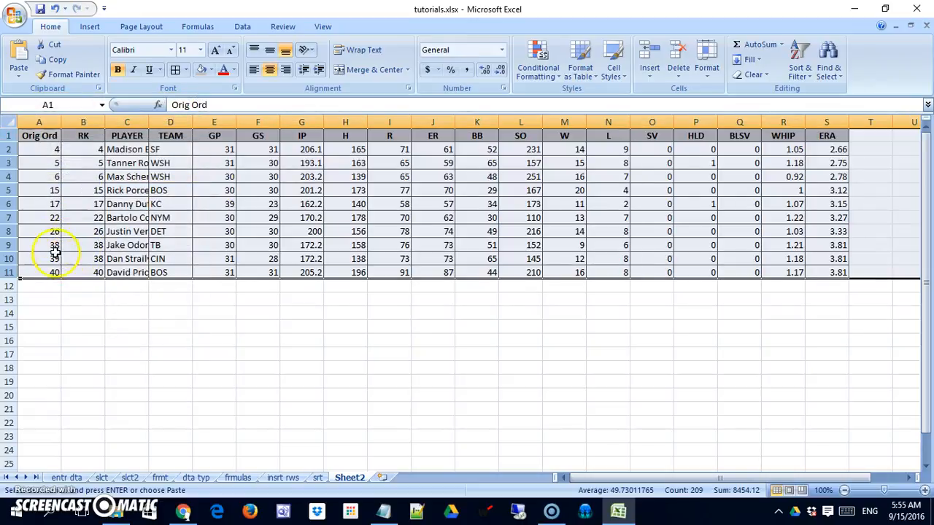
{"action": "key", "text": "Delete"}
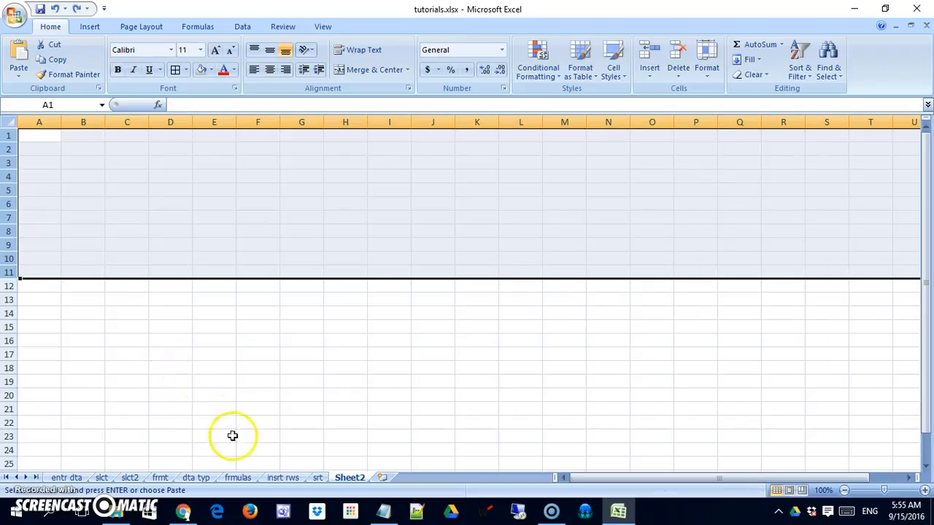
Go back to the srt sheet and reset the GP column filter to show all values.
{"action": "left_click", "coordinate": [317, 477]}
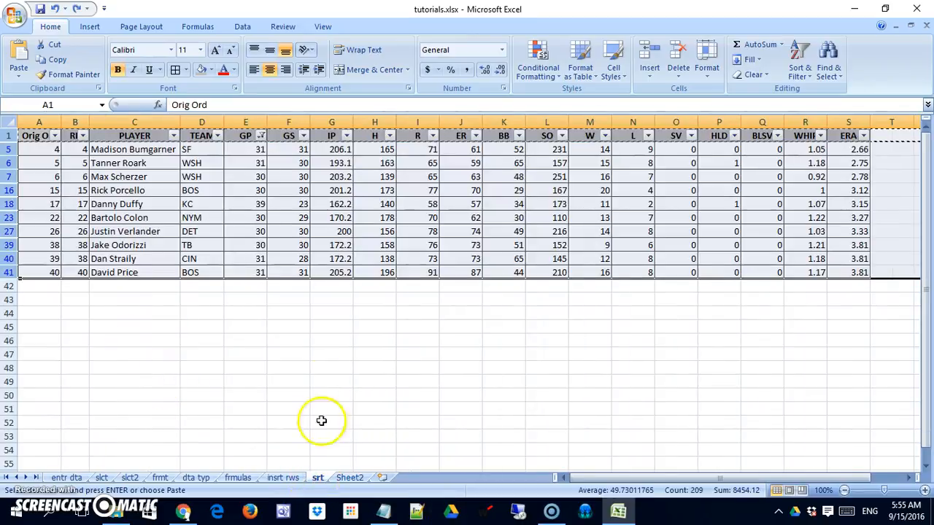
{"action": "left_click", "coordinate": [321, 376]}
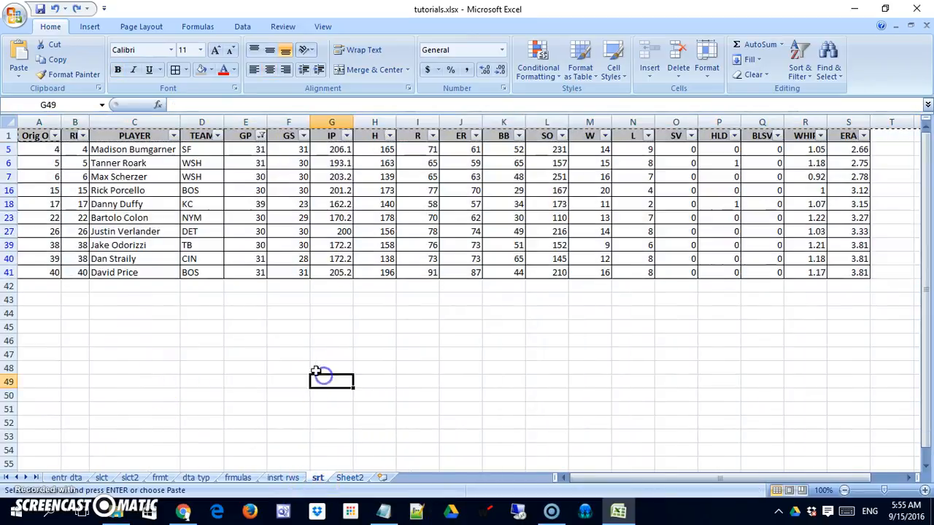
{"action": "left_click", "coordinate": [259, 135]}
{"action": "left_click", "coordinate": [170, 245]}
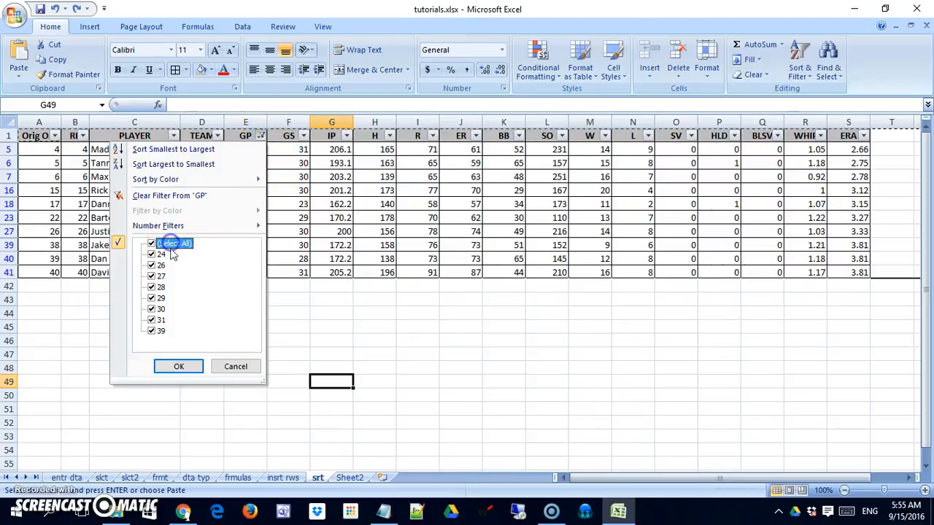
{"action": "left_click", "coordinate": [196, 370]}
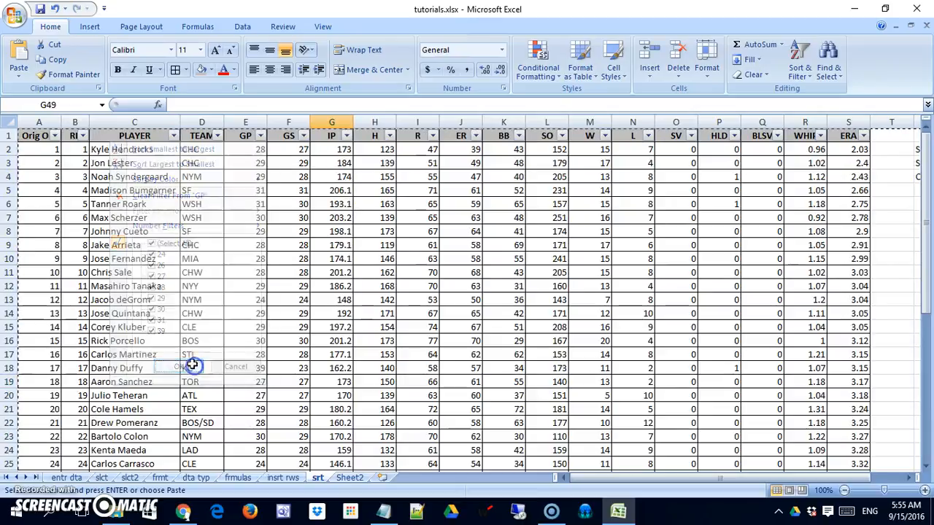
Filter the GP column to exclude the values 24, 26 and 27.
{"action": "left_click", "coordinate": [260, 136]}
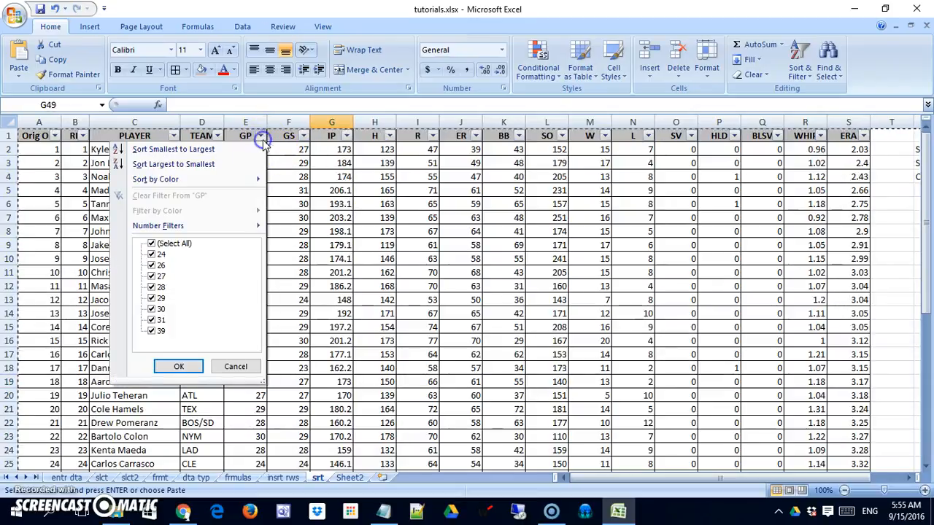
{"action": "left_click", "coordinate": [152, 254]}
{"action": "left_click", "coordinate": [153, 267]}
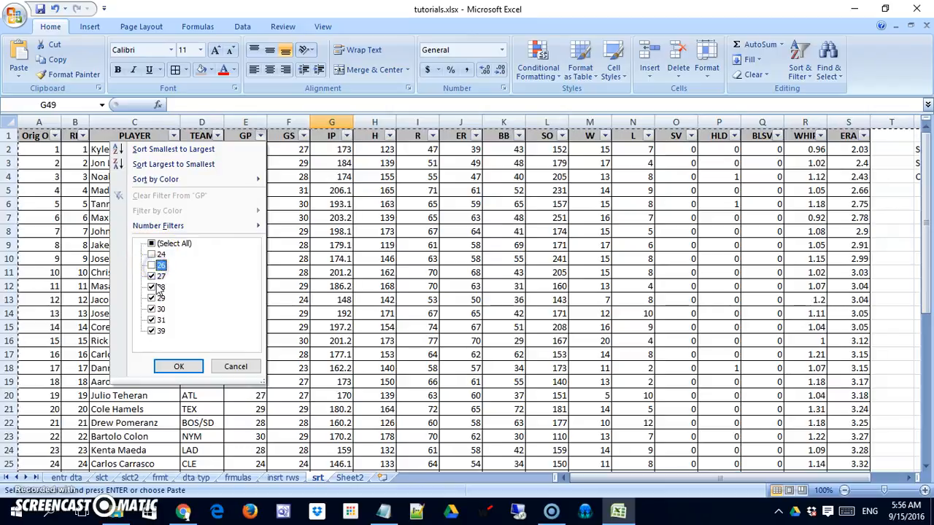
{"action": "left_click", "coordinate": [182, 367]}
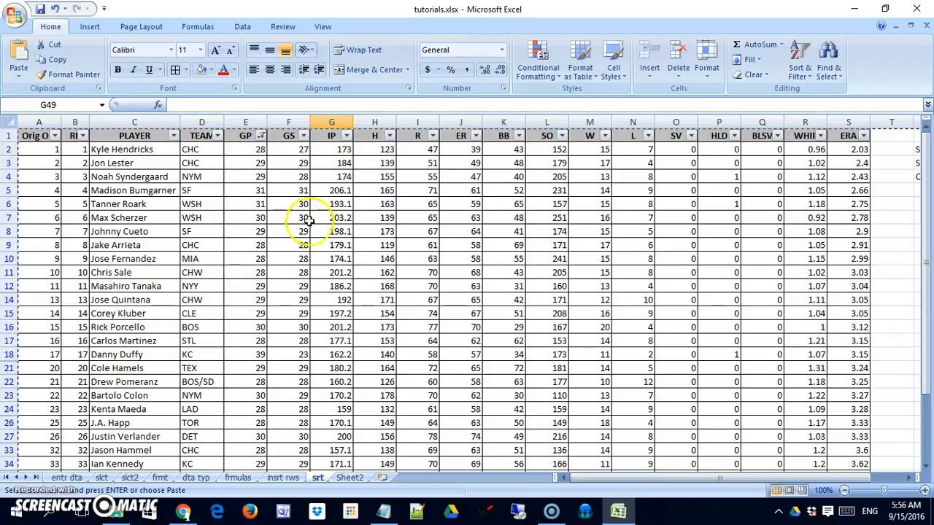
Filter the IP column to exclude the values 157.1, 159, 160.2 and 162.2.
{"action": "left_click", "coordinate": [345, 136]}
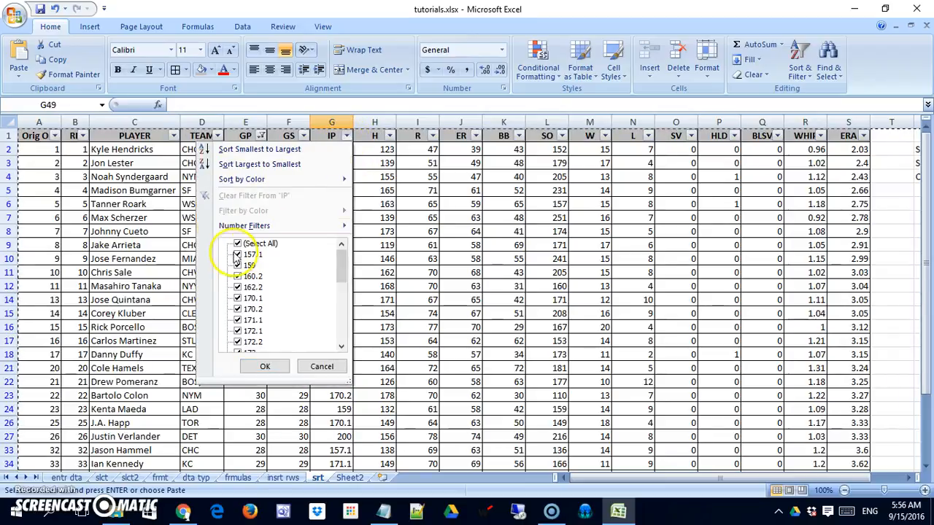
{"action": "left_click", "coordinate": [237, 255]}
{"action": "left_click", "coordinate": [237, 266]}
{"action": "left_click", "coordinate": [237, 277]}
{"action": "left_click", "coordinate": [237, 287]}
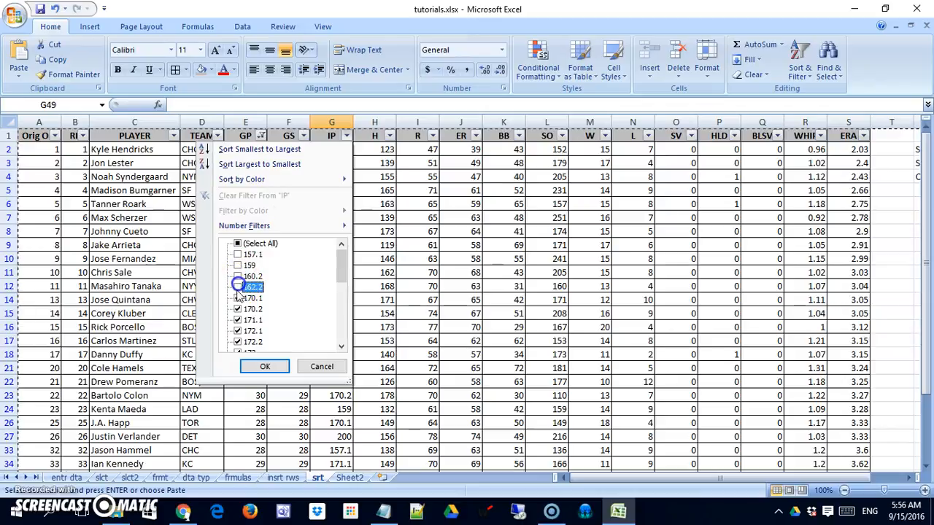
{"action": "left_click", "coordinate": [267, 367]}
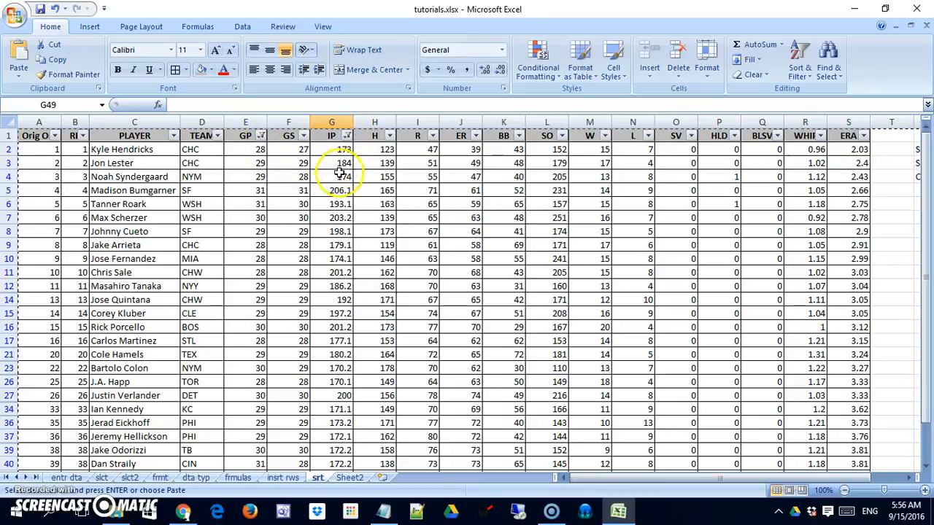
Include the value 27 in the GP column filter again.
{"action": "left_click", "coordinate": [260, 136]}
{"action": "left_click", "coordinate": [158, 254]}
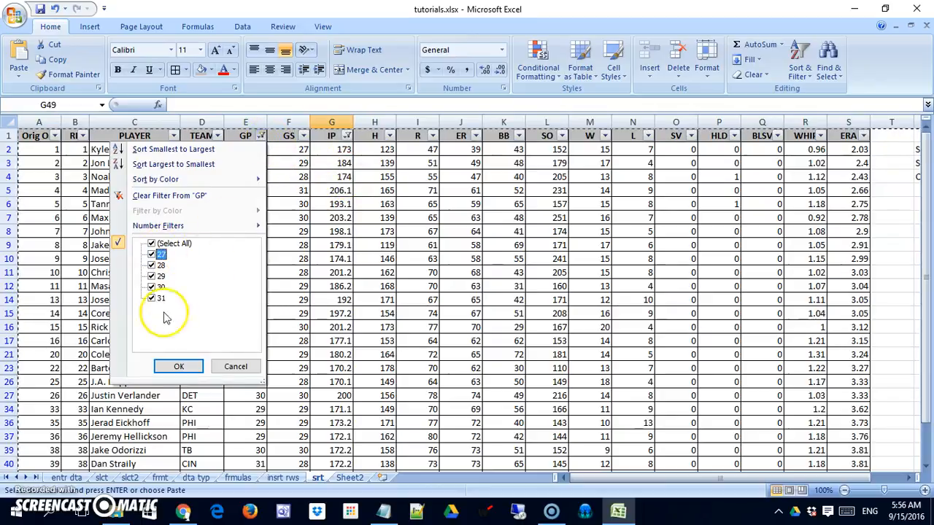
{"action": "left_click", "coordinate": [179, 366]}
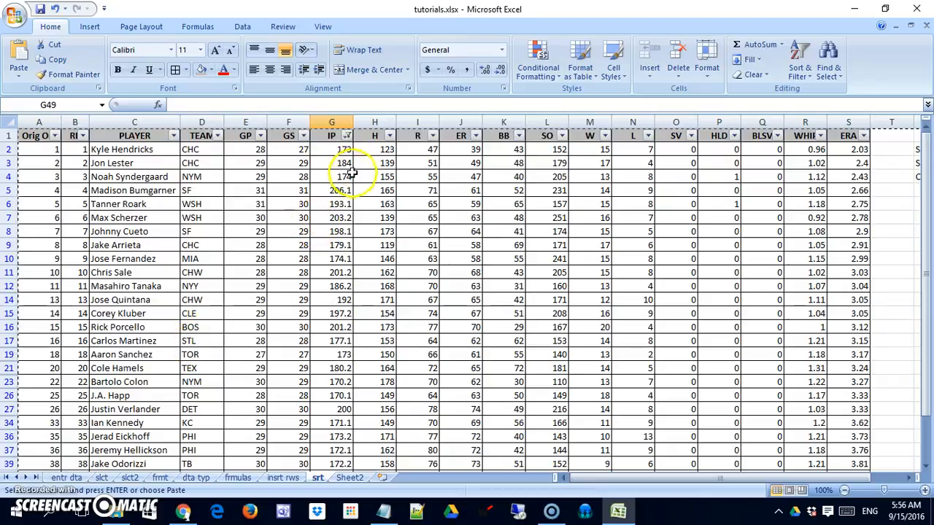
Include the value 170 in the IP column filter again.
{"action": "left_click", "coordinate": [347, 136]}
{"action": "left_click_drag", "start_coordinate": [341, 261], "coordinate": [340, 280]}
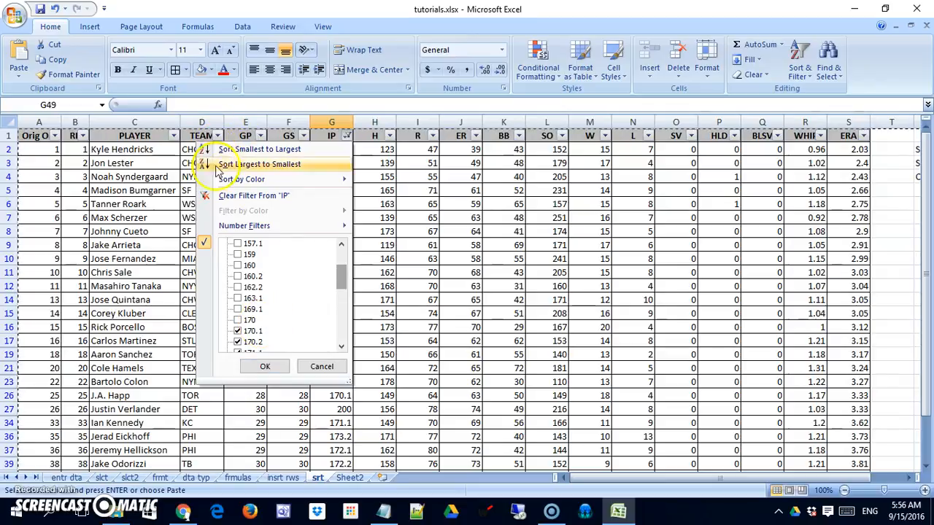
{"action": "left_click", "coordinate": [239, 319]}
{"action": "left_click", "coordinate": [266, 366]}
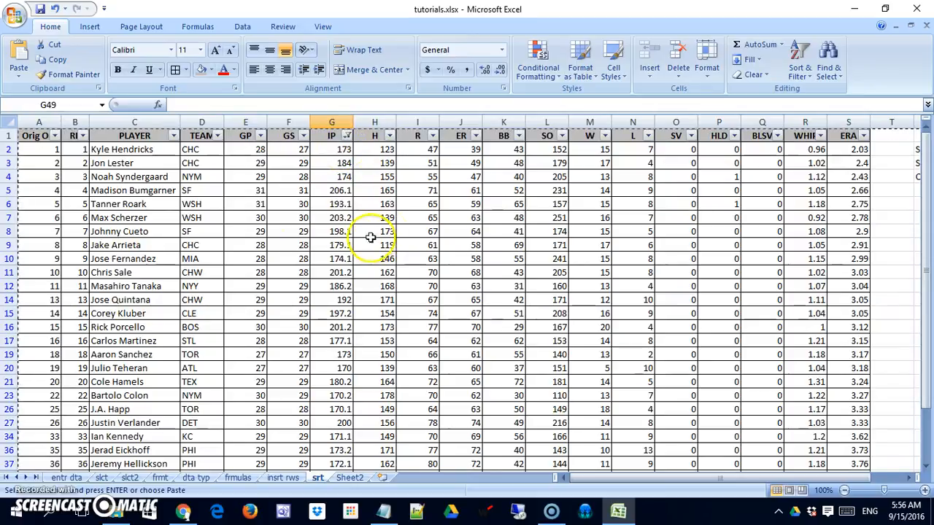
Turn off filtering for the pitcher table and try to turn it back on with the empty cell G49 selected.
{"action": "left_click", "coordinate": [801, 66]}
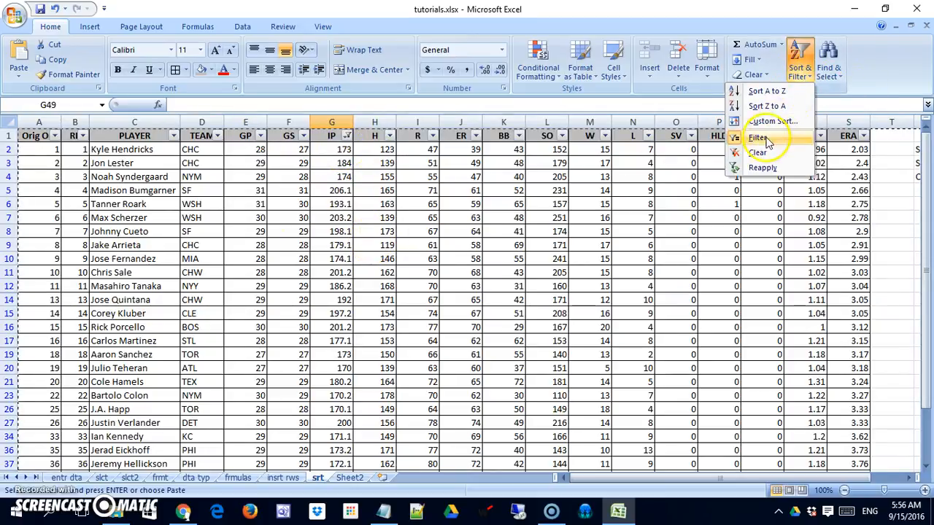
{"action": "left_click", "coordinate": [758, 138]}
{"action": "left_click", "coordinate": [800, 69]}
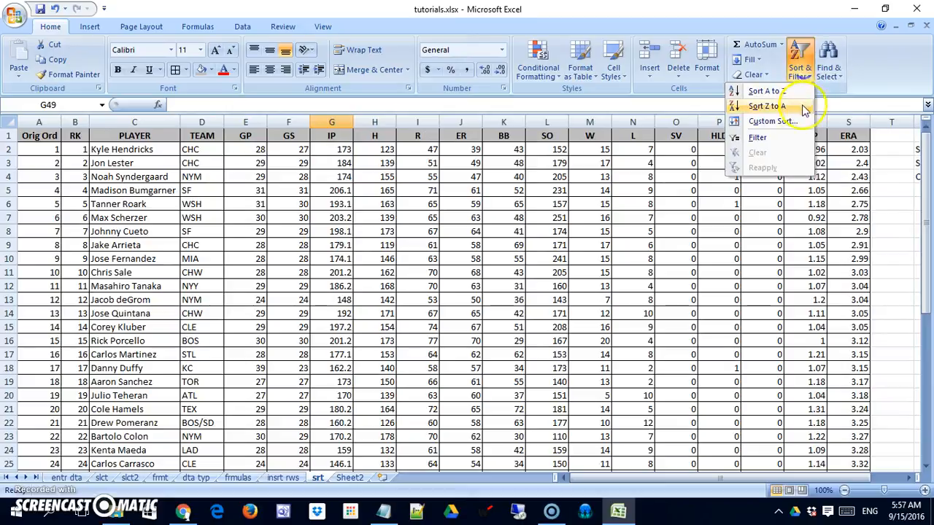
{"action": "left_click", "coordinate": [786, 142]}
{"action": "left_click", "coordinate": [469, 290]}
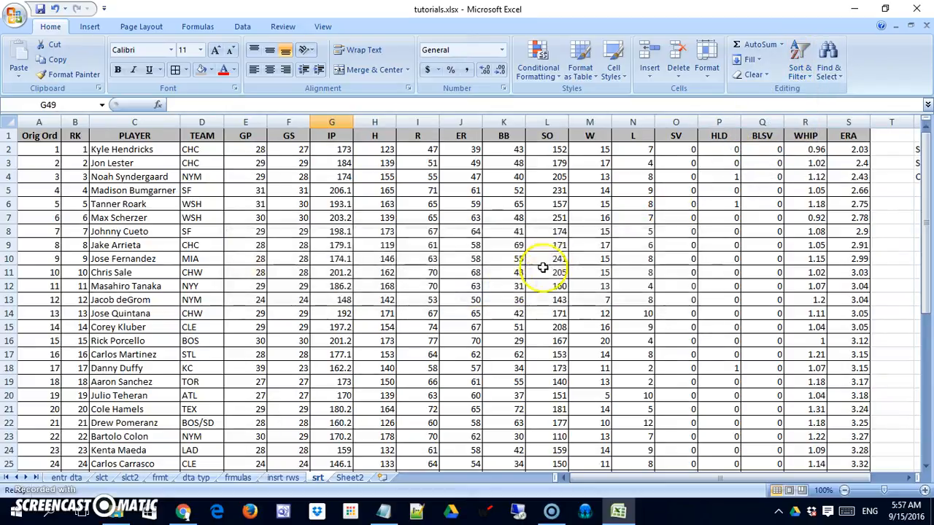
Turn on filtering for the pitcher table with cell L10 inside the data selected.
{"action": "left_click", "coordinate": [547, 259]}
{"action": "left_click", "coordinate": [800, 67]}
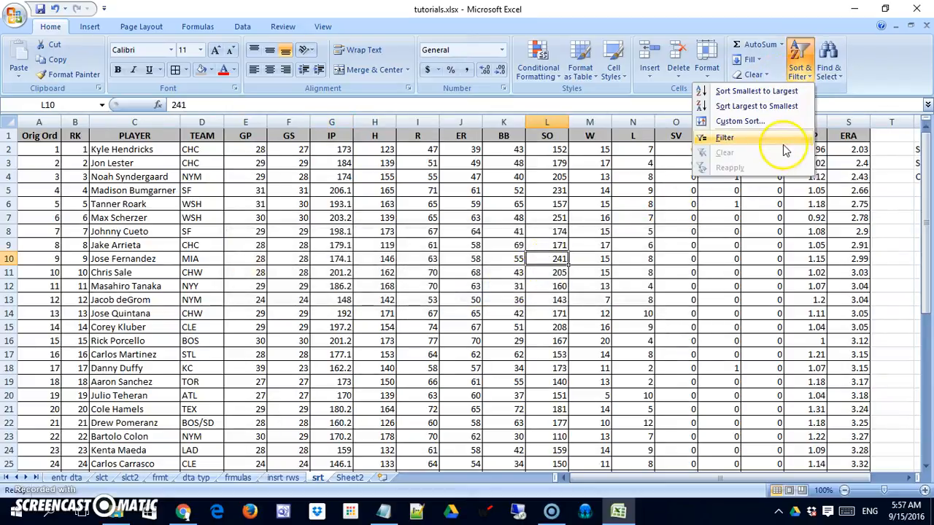
{"action": "left_click", "coordinate": [773, 138]}
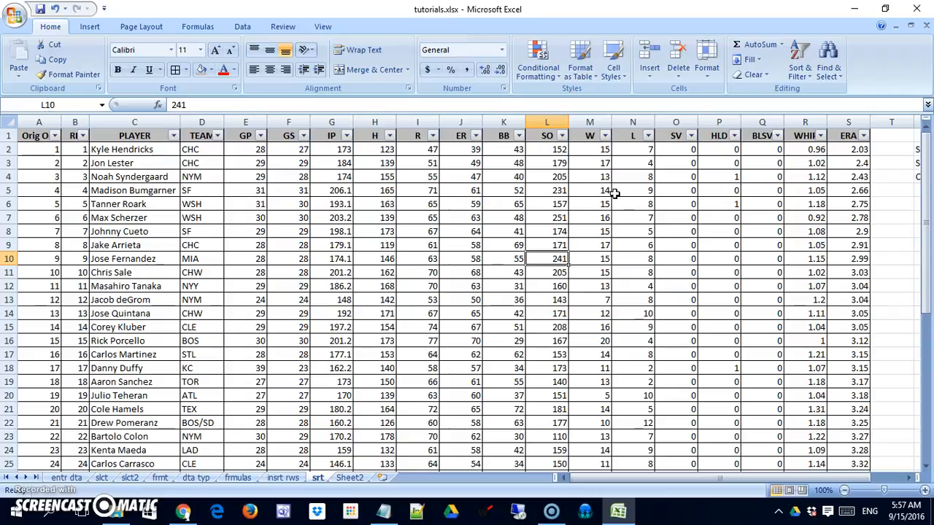
Apply an Equals number filter to the GP column with the value 31.
{"action": "left_click", "coordinate": [509, 237]}
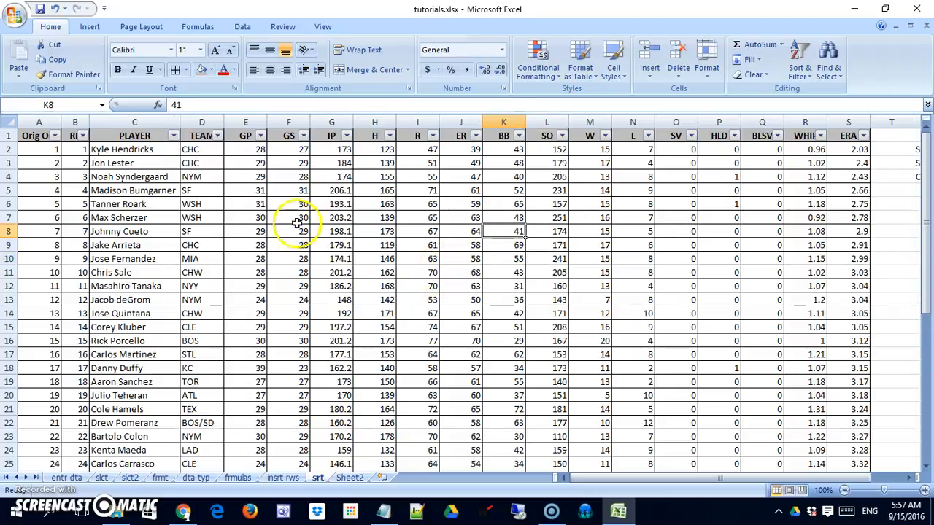
{"action": "left_click", "coordinate": [260, 136]}
{"action": "mouse_move", "coordinate": [167, 231]}
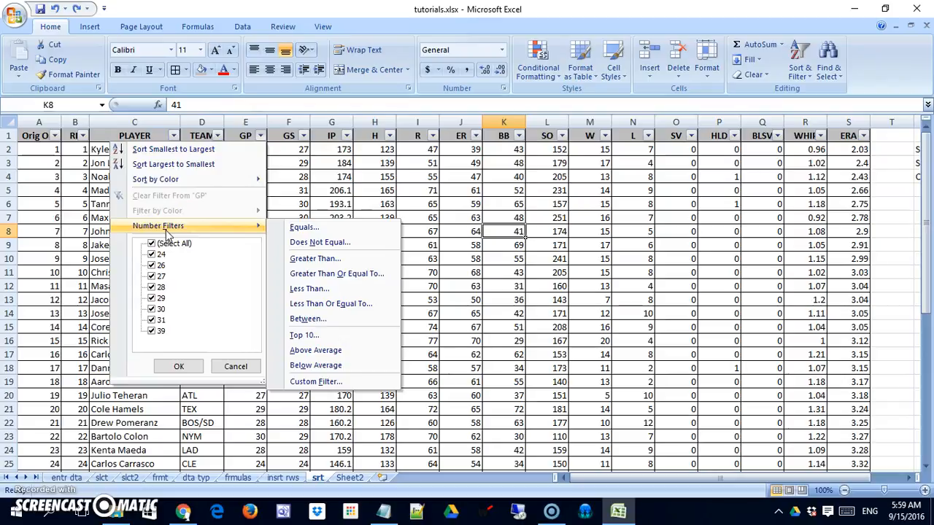
{"action": "left_click", "coordinate": [305, 228]}
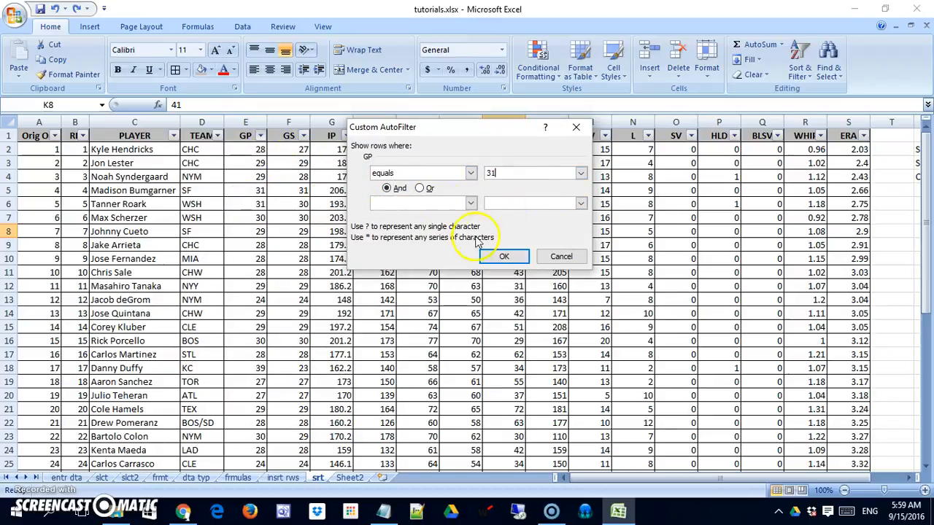
{"action": "left_click", "coordinate": [503, 256]}
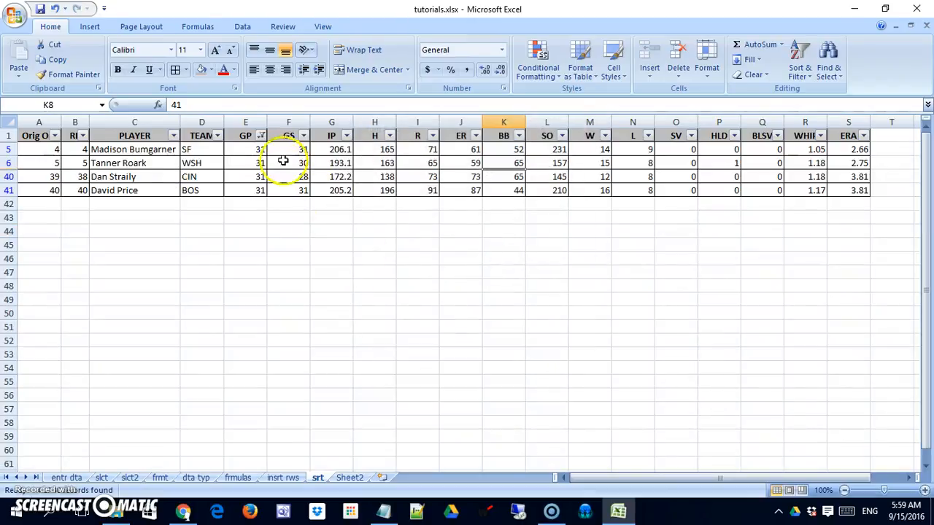
Extend the GP column's number filter to show rows equal to 31 or equal to 30.
{"action": "left_click", "coordinate": [261, 135]}
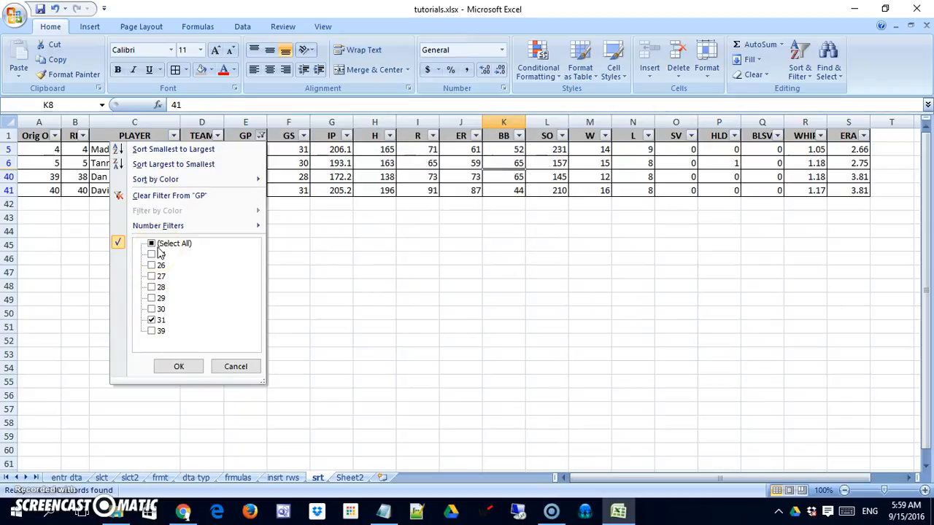
{"action": "left_click", "coordinate": [182, 227]}
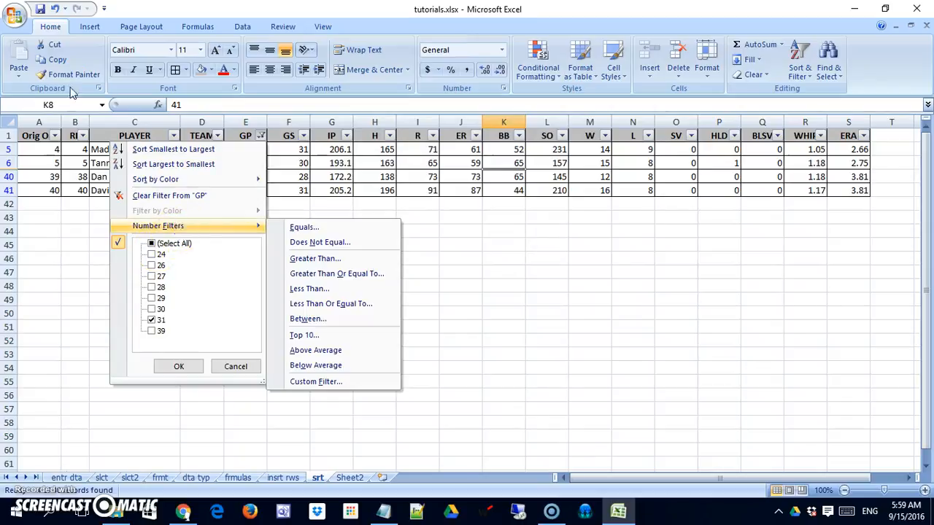
{"action": "left_click", "coordinate": [300, 227]}
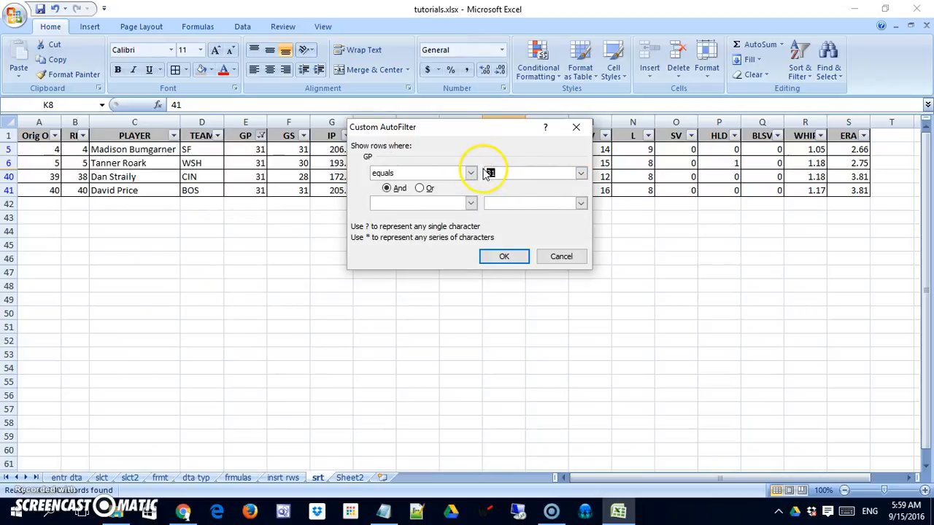
{"action": "left_click", "coordinate": [420, 188]}
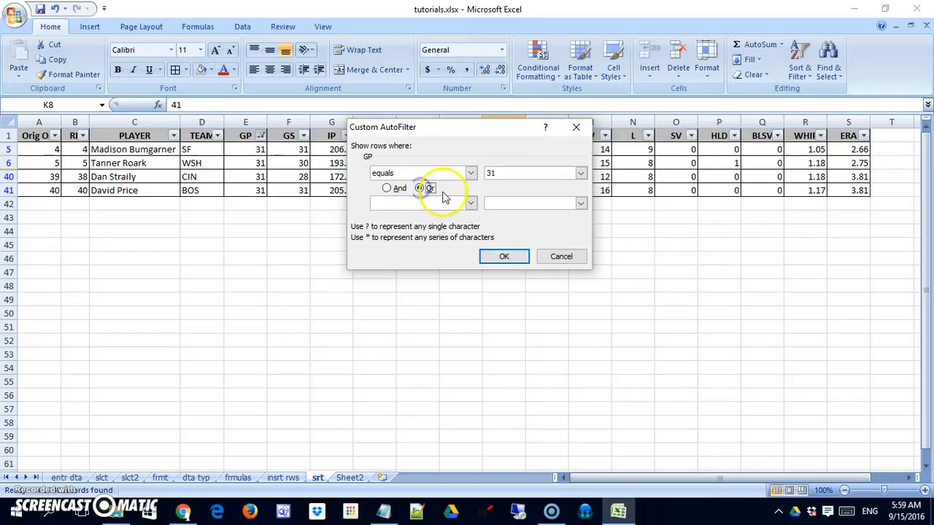
{"action": "left_click", "coordinate": [470, 204]}
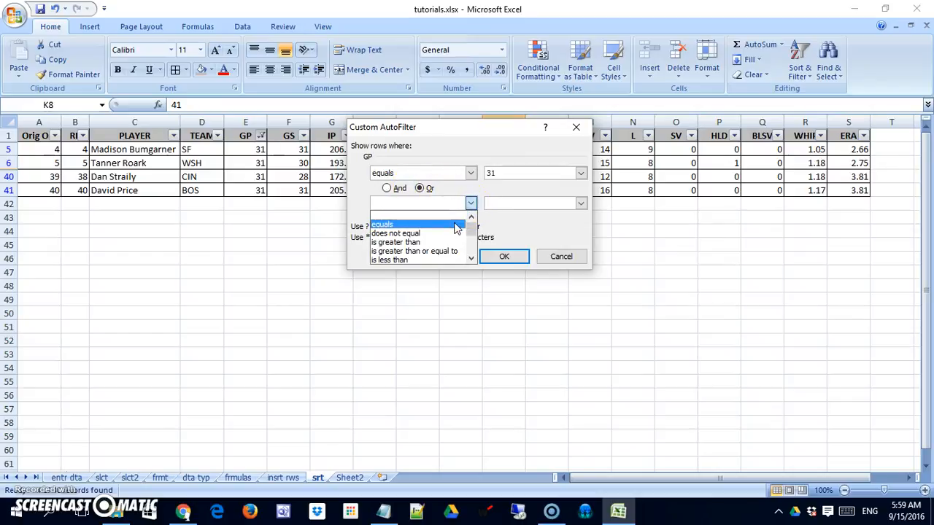
{"action": "left_click", "coordinate": [455, 226]}
{"action": "left_click", "coordinate": [527, 204]}
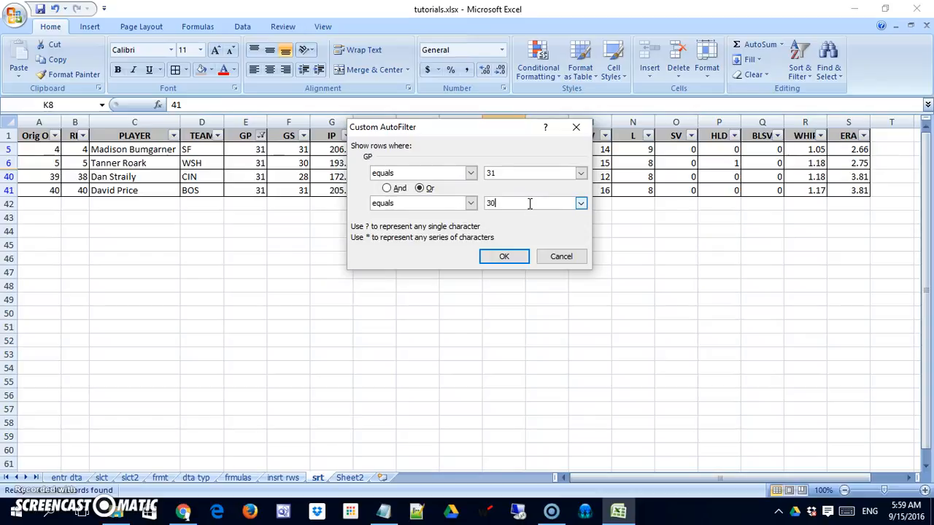
{"action": "left_click", "coordinate": [509, 256]}
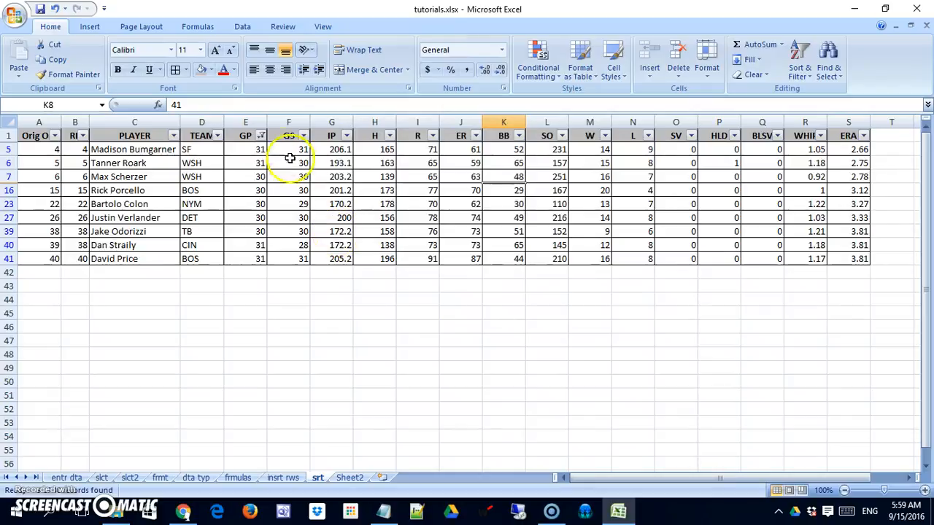
Include all values in the GP column filter again.
{"action": "left_click", "coordinate": [260, 137]}
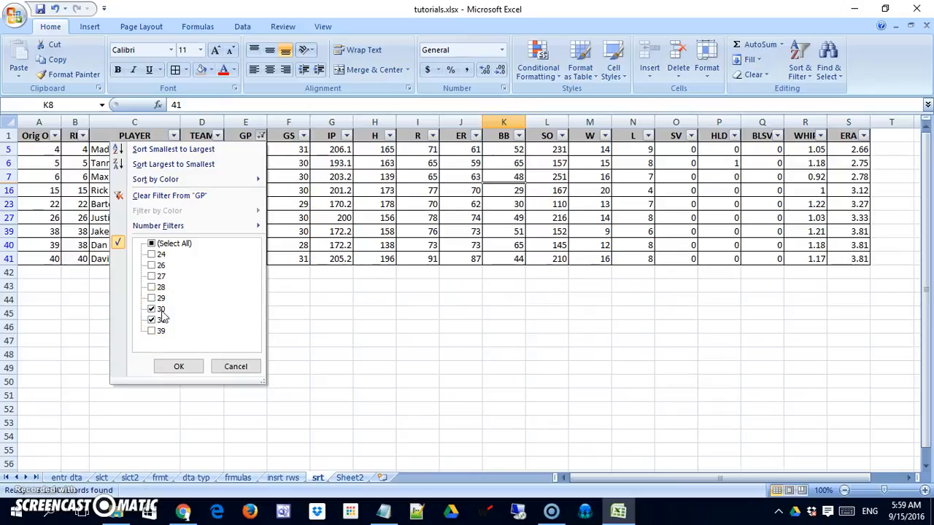
{"action": "left_click", "coordinate": [155, 244]}
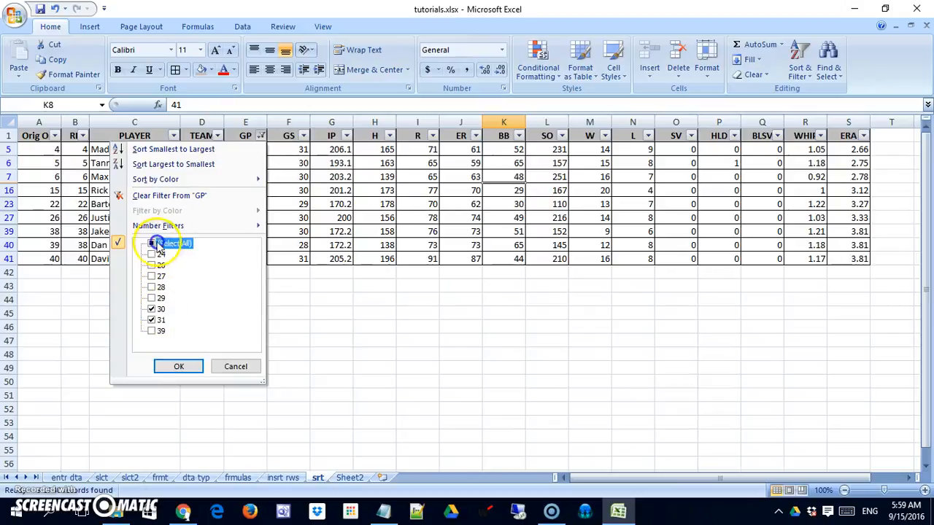
{"action": "left_click", "coordinate": [179, 367]}
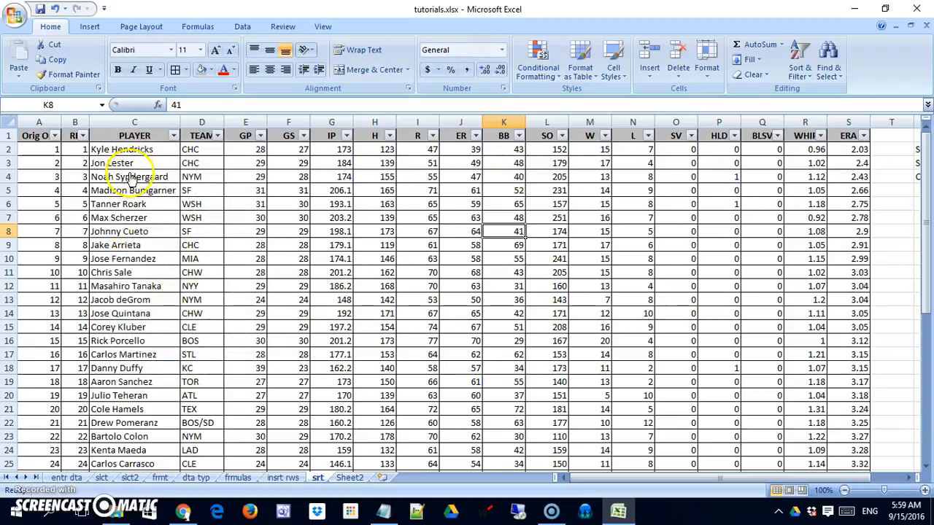
Apply an Equals text filter to the PLAYER column with the wildcard value m*.
{"action": "left_click", "coordinate": [173, 137]}
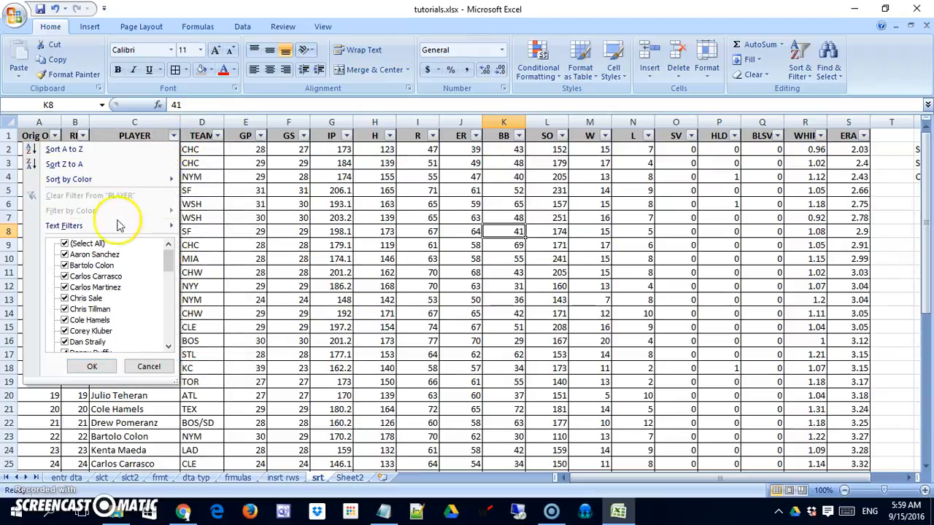
{"action": "mouse_move", "coordinate": [117, 226]}
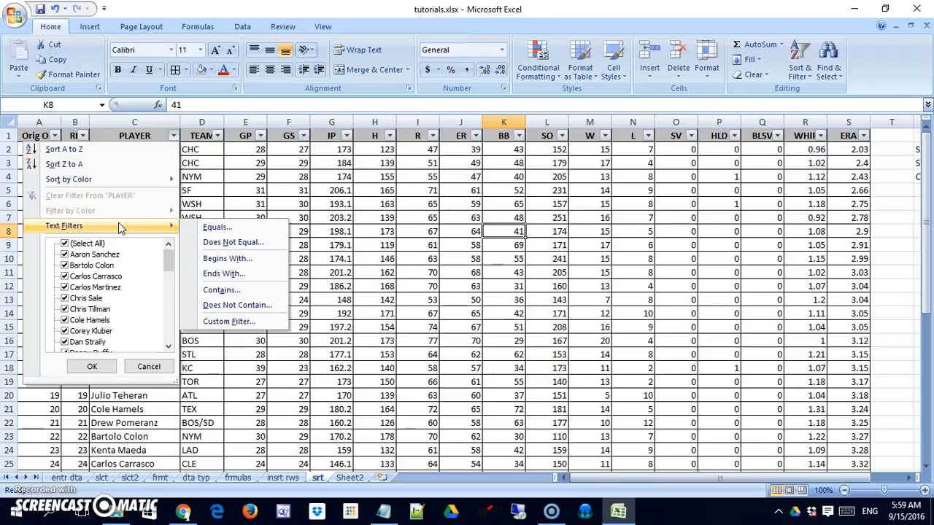
{"action": "left_click", "coordinate": [216, 229]}
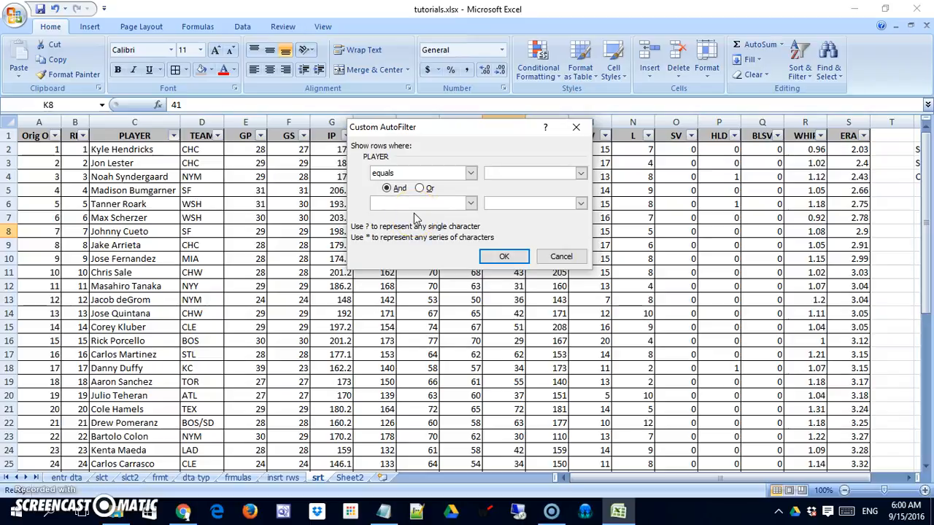
{"action": "type", "text": "m*"}
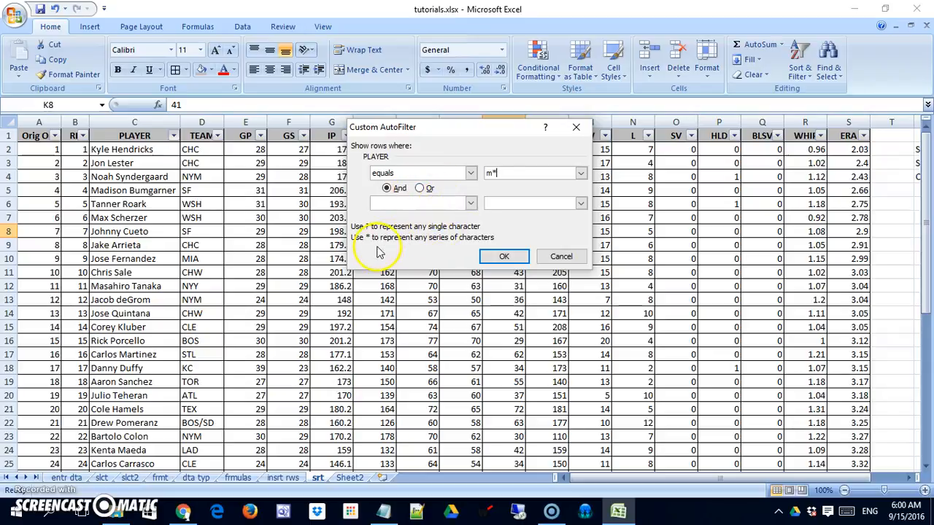
{"action": "left_click", "coordinate": [490, 255]}
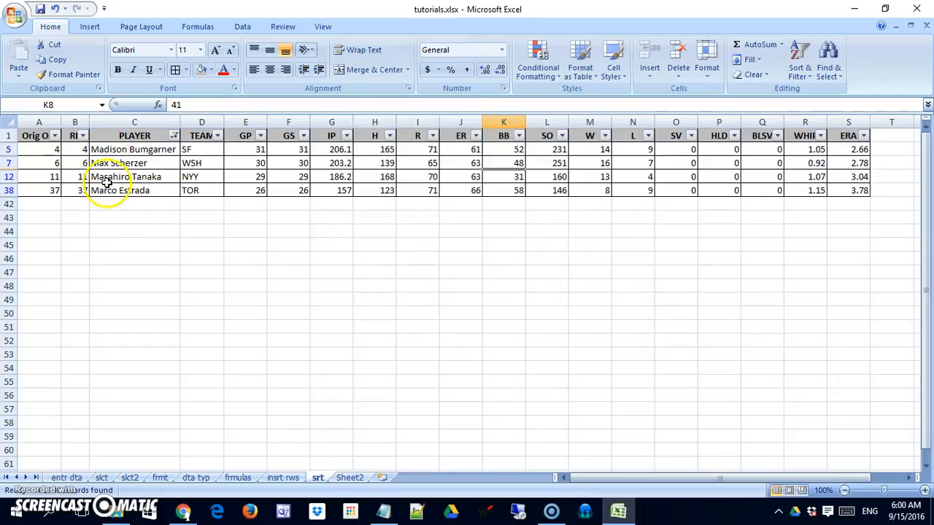
Extend the PLAYER column's text filter to show names that begin with m or begin with n.
{"action": "left_click", "coordinate": [174, 137]}
{"action": "mouse_move", "coordinate": [138, 225]}
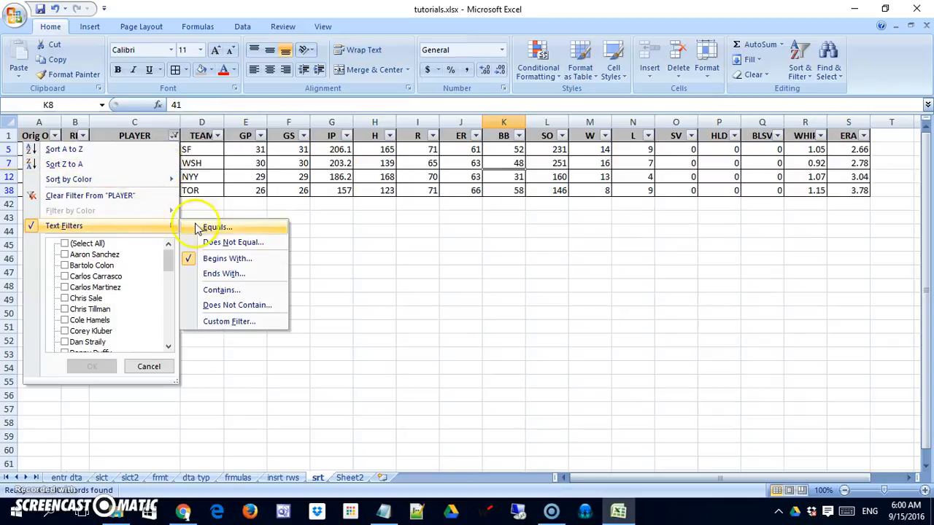
{"action": "left_click", "coordinate": [223, 258]}
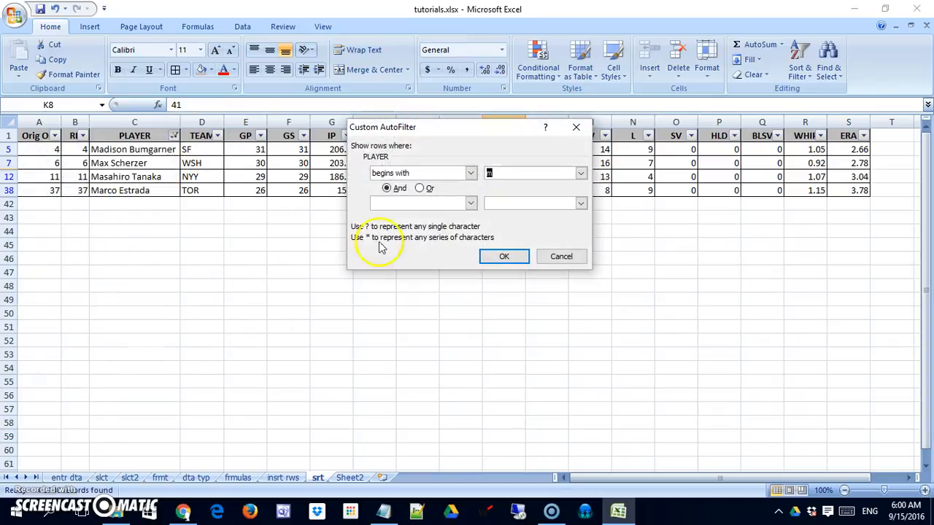
{"action": "left_click", "coordinate": [419, 189]}
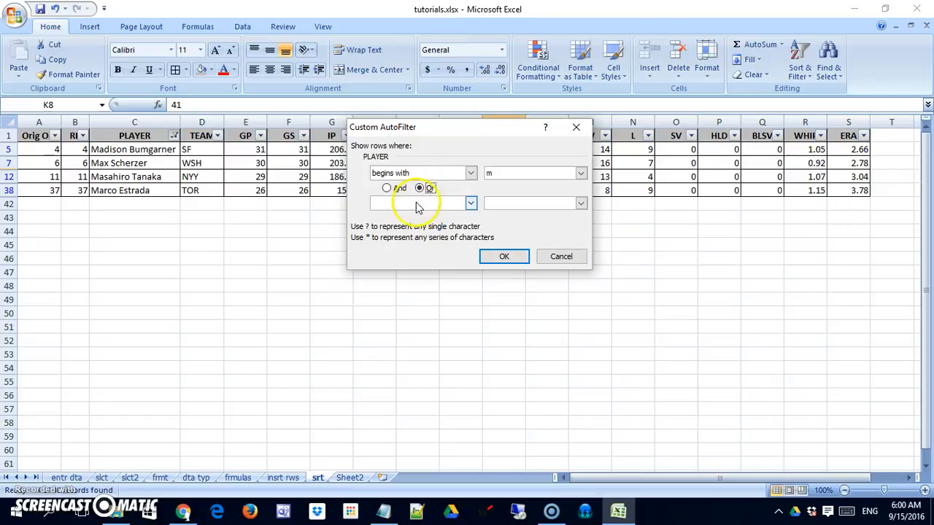
{"action": "left_click", "coordinate": [423, 204]}
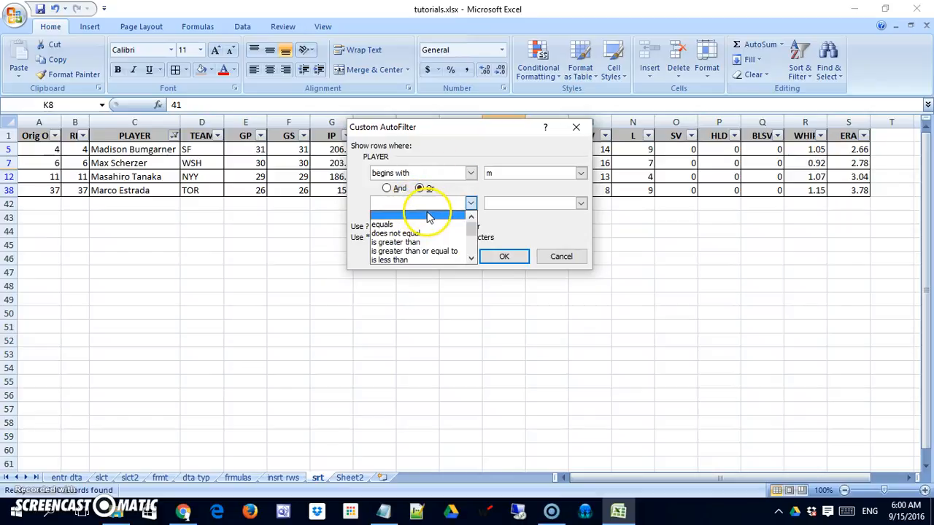
{"action": "left_click_drag", "start_coordinate": [471, 232], "coordinate": [470, 248]}
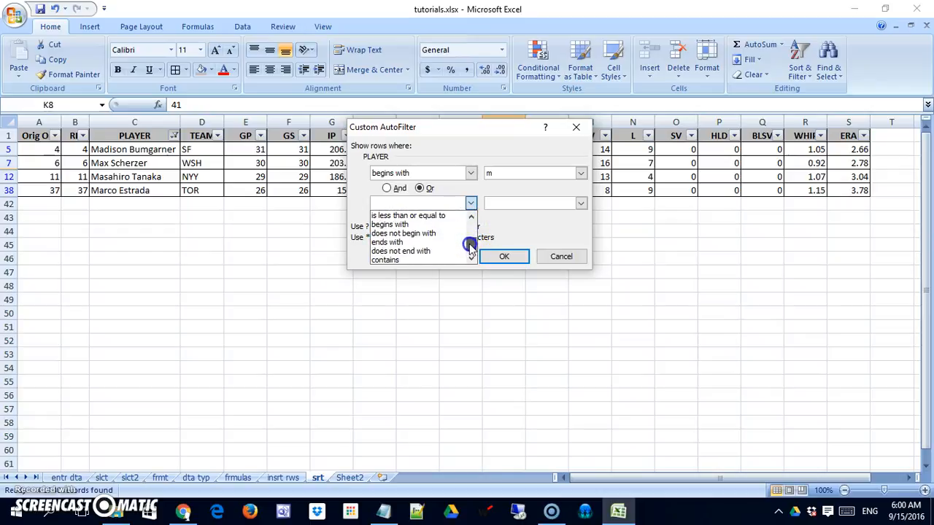
{"action": "left_click", "coordinate": [437, 225]}
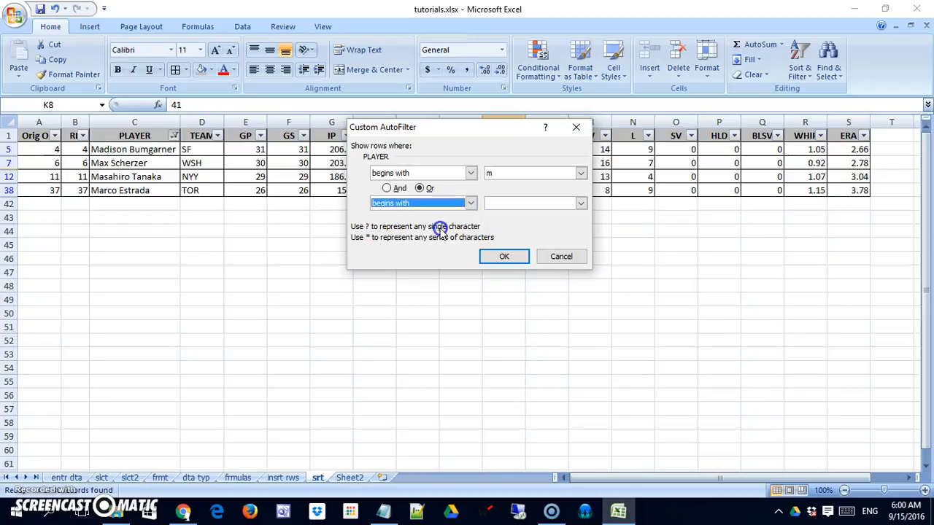
{"action": "left_click", "coordinate": [500, 202]}
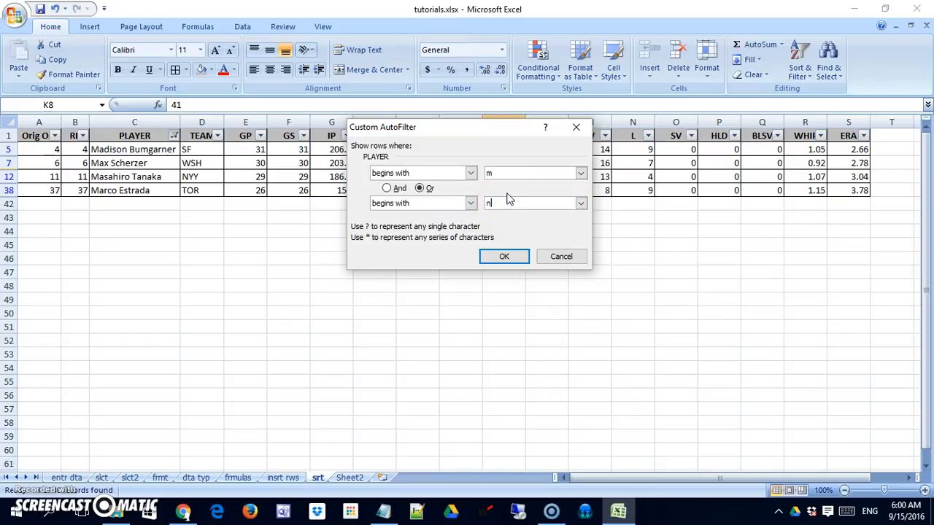
{"action": "type", "text": "n"}
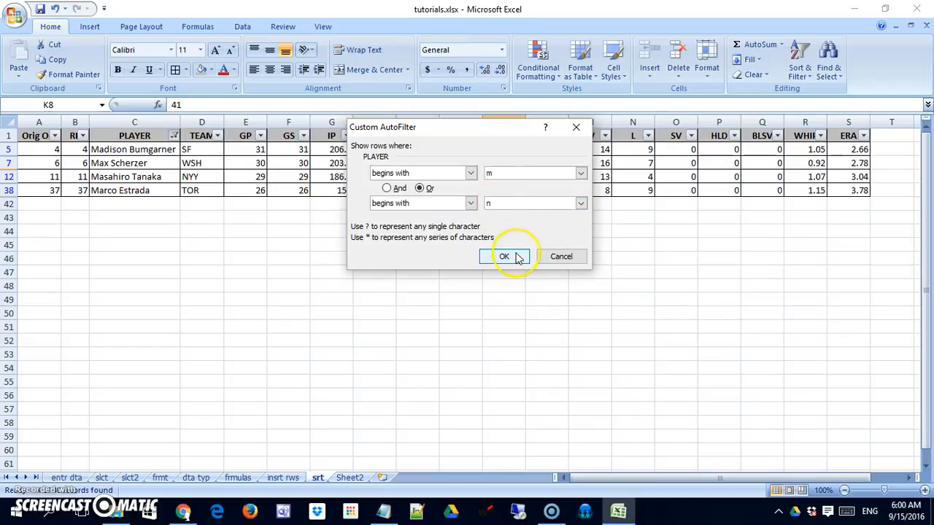
{"action": "left_click", "coordinate": [504, 256]}
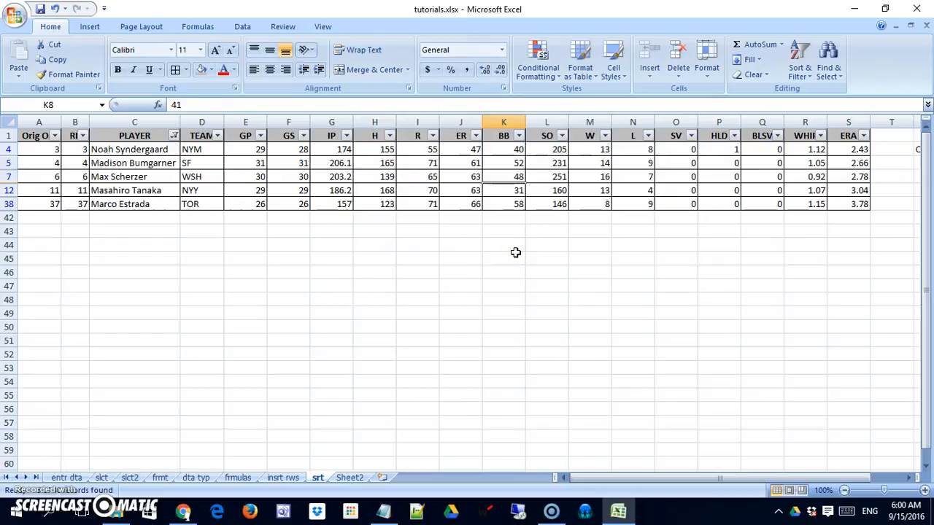
{"action": "left_click", "coordinate": [505, 250]}
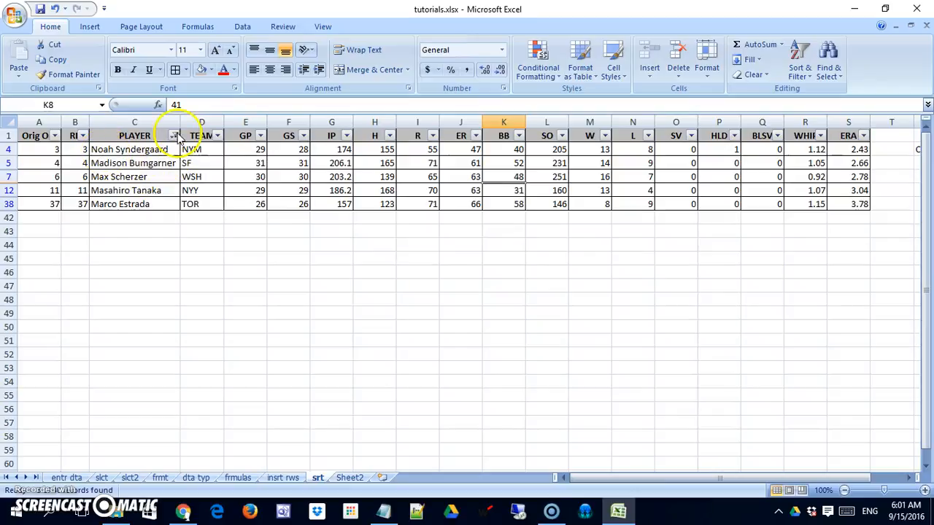
Include all names in the PLAYER column filter again.
{"action": "left_click", "coordinate": [174, 136]}
{"action": "left_click", "coordinate": [83, 243]}
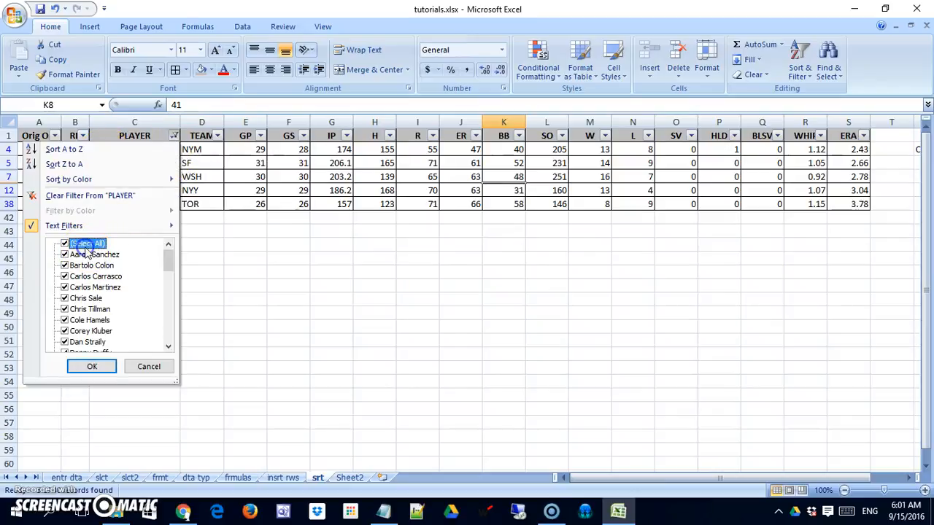
{"action": "left_click", "coordinate": [108, 373]}
{"action": "left_click", "coordinate": [73, 367]}
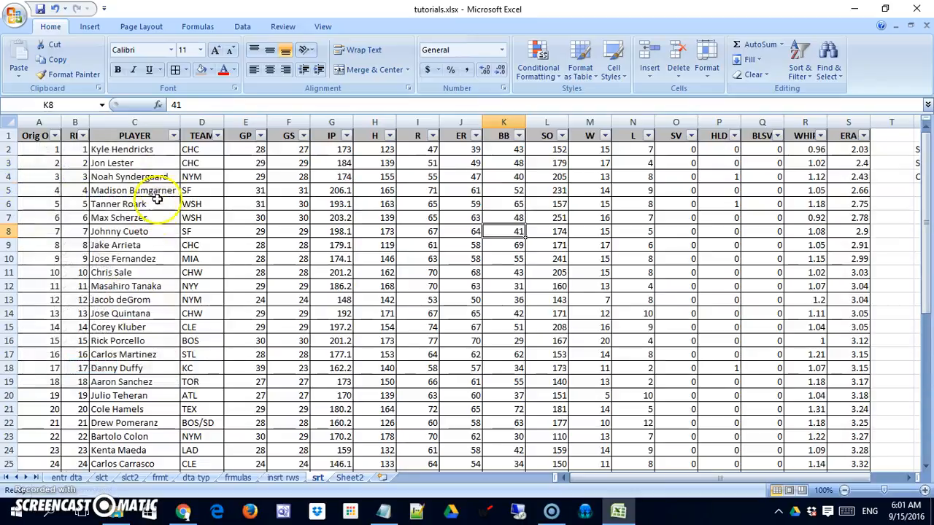
{"action": "left_click", "coordinate": [175, 146]}
{"action": "left_click", "coordinate": [174, 136]}
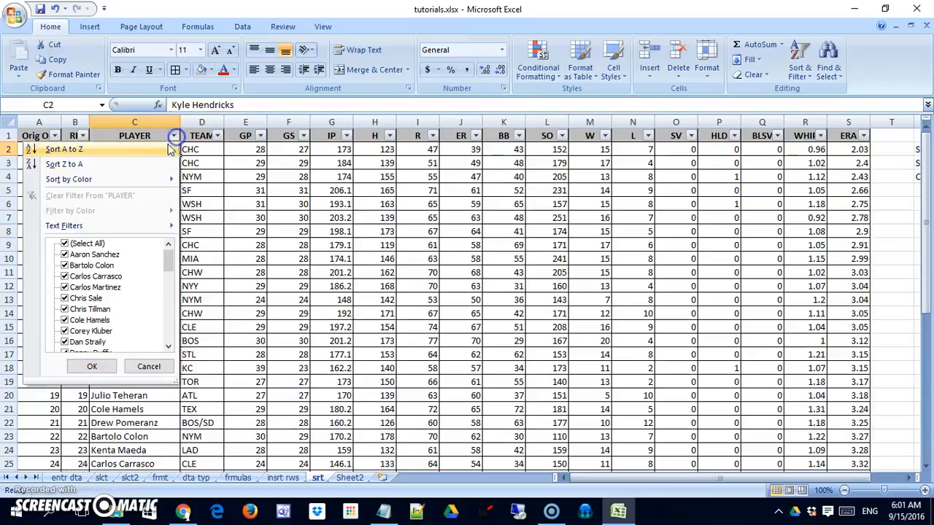
{"action": "mouse_move", "coordinate": [142, 226]}
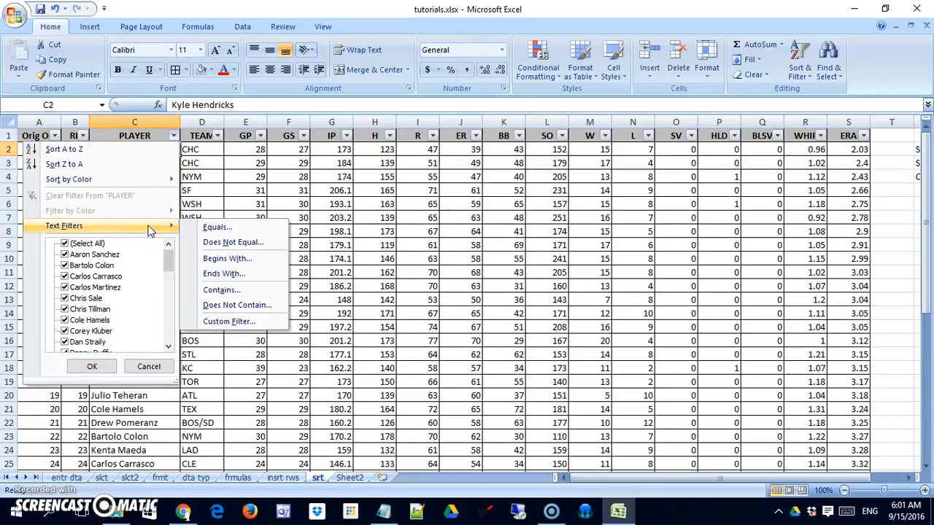
{"action": "left_click", "coordinate": [266, 245]}
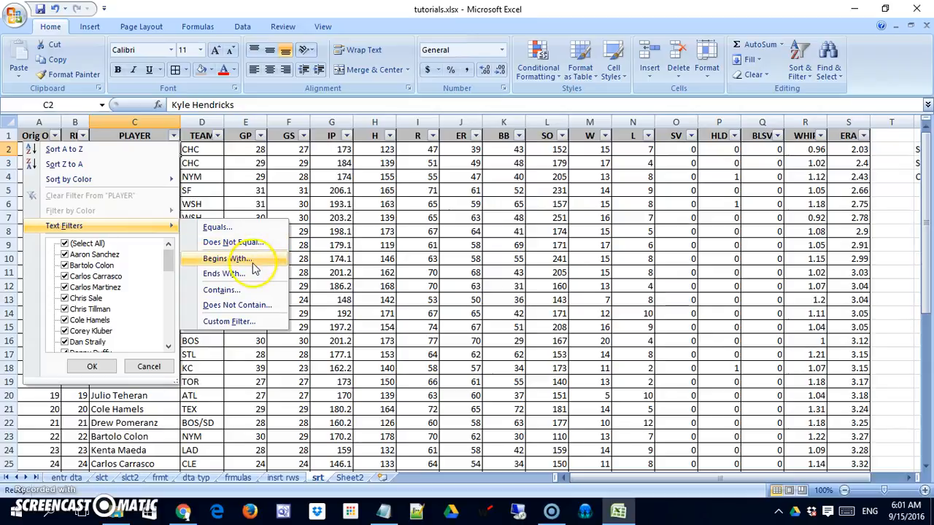
{"action": "left_click", "coordinate": [257, 323]}
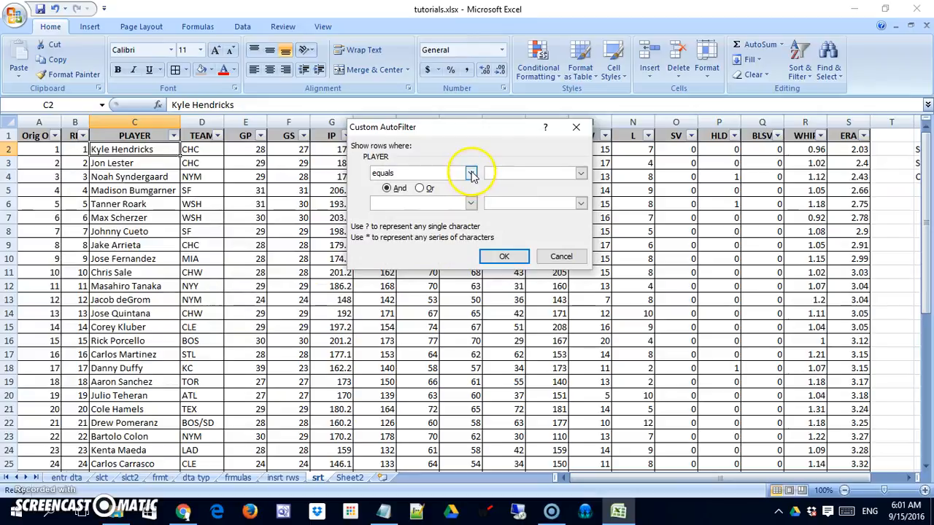
{"action": "left_click", "coordinate": [561, 256]}
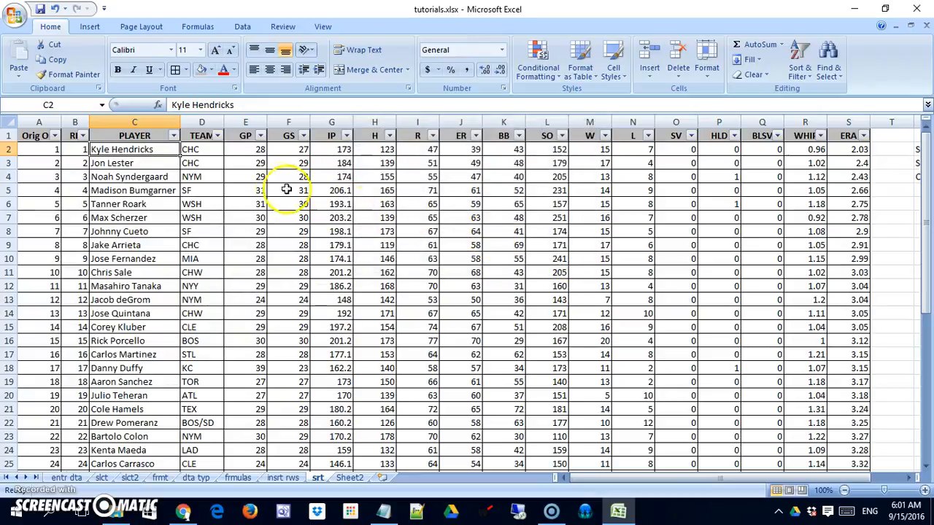
Apply a custom number filter to the GP column to show rows where the value is greater than 27.
{"action": "left_click", "coordinate": [287, 190]}
{"action": "left_click", "coordinate": [256, 149]}
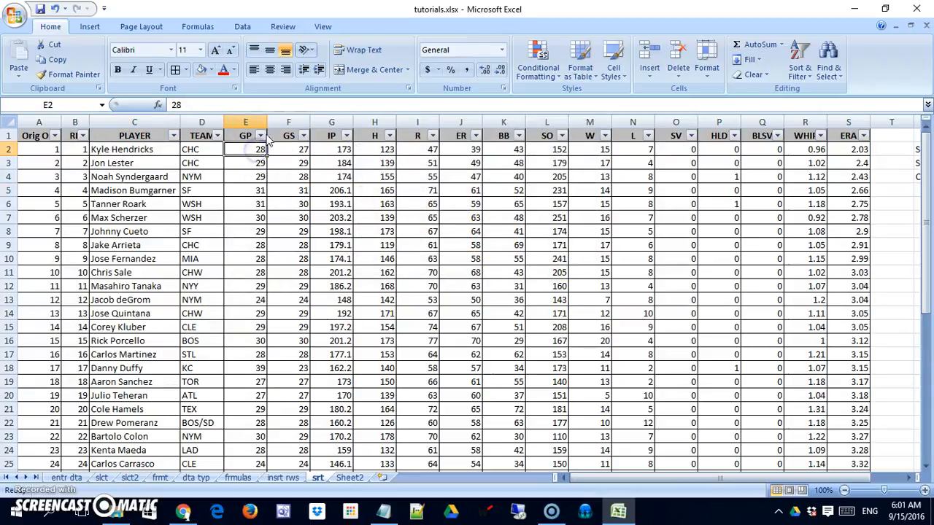
{"action": "left_click", "coordinate": [260, 136]}
{"action": "mouse_move", "coordinate": [222, 226]}
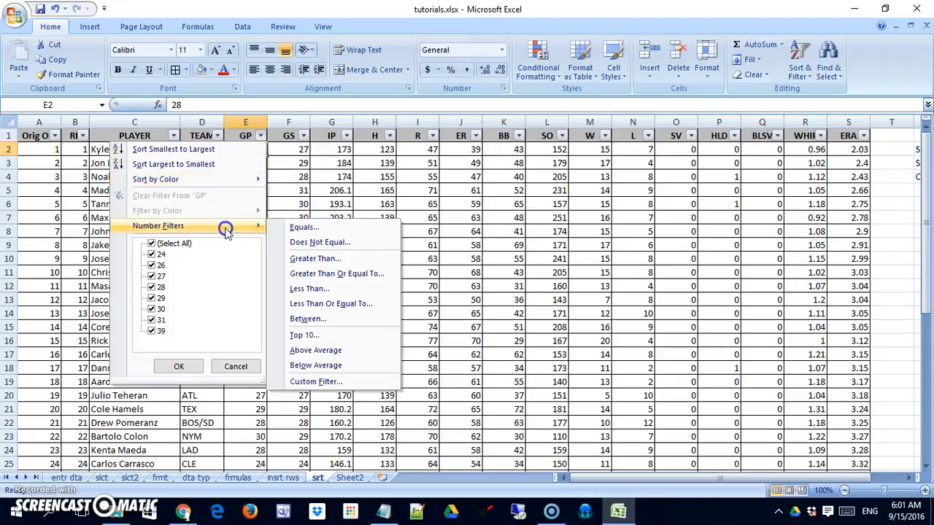
{"action": "left_click", "coordinate": [316, 381]}
{"action": "left_click", "coordinate": [470, 173]}
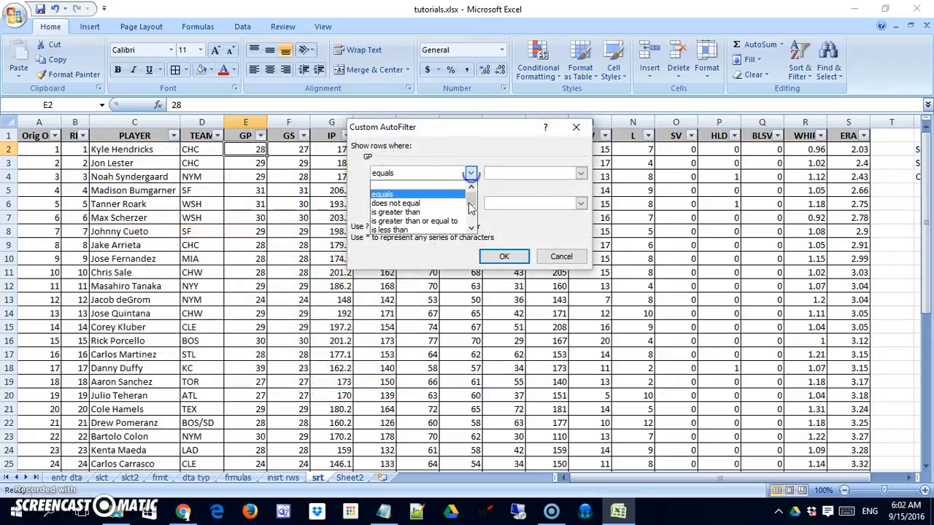
{"action": "left_click", "coordinate": [426, 212]}
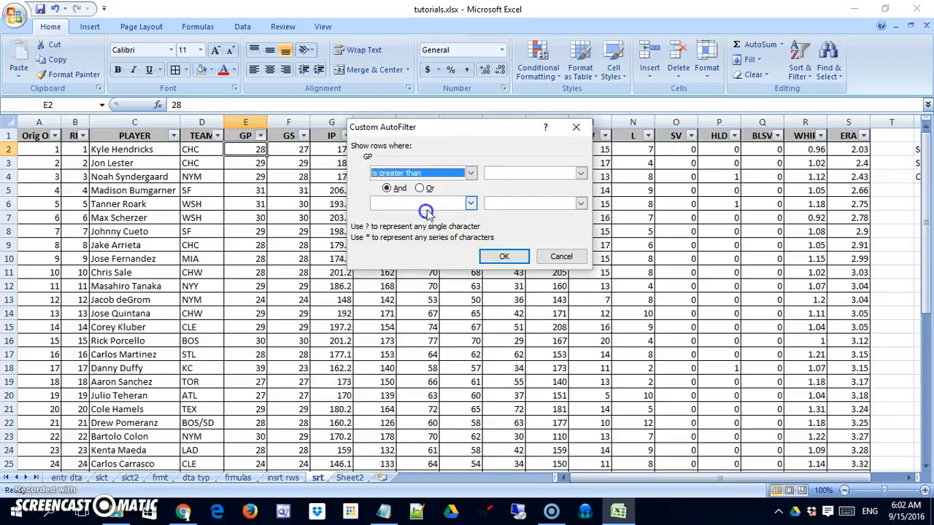
{"action": "left_click", "coordinate": [499, 173]}
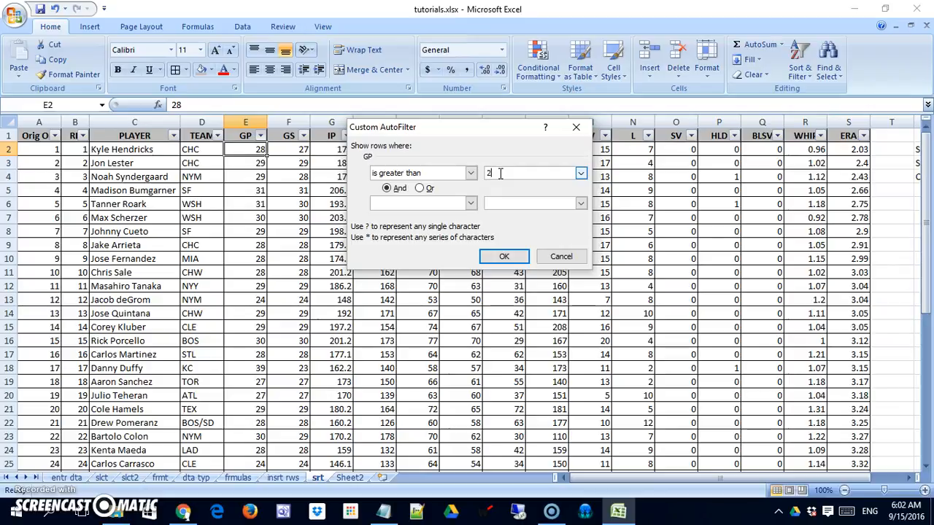
{"action": "type", "text": "27"}
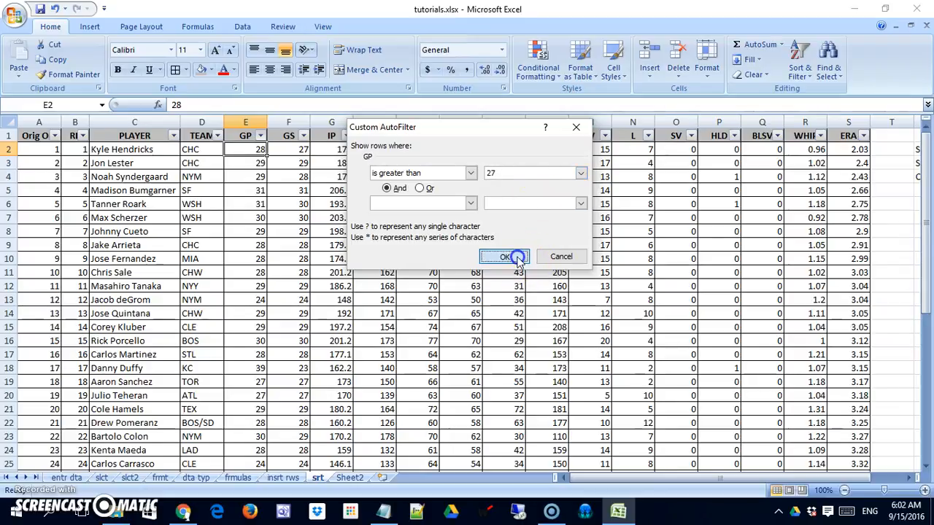
{"action": "left_click", "coordinate": [505, 257]}
{"action": "scroll", "coordinate": [406, 244], "scroll_direction": "down", "scroll_amount": 4}
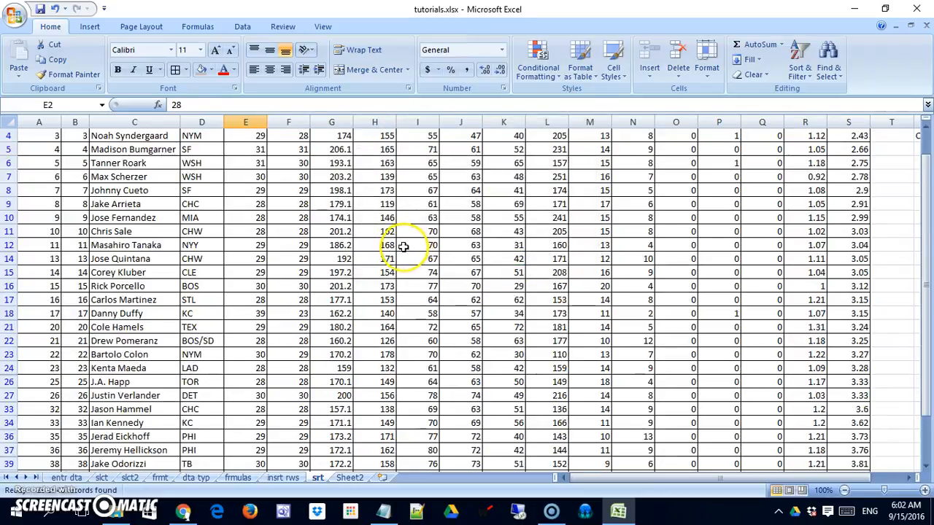
{"action": "scroll", "coordinate": [403, 247], "scroll_direction": "up", "scroll_amount": 4}
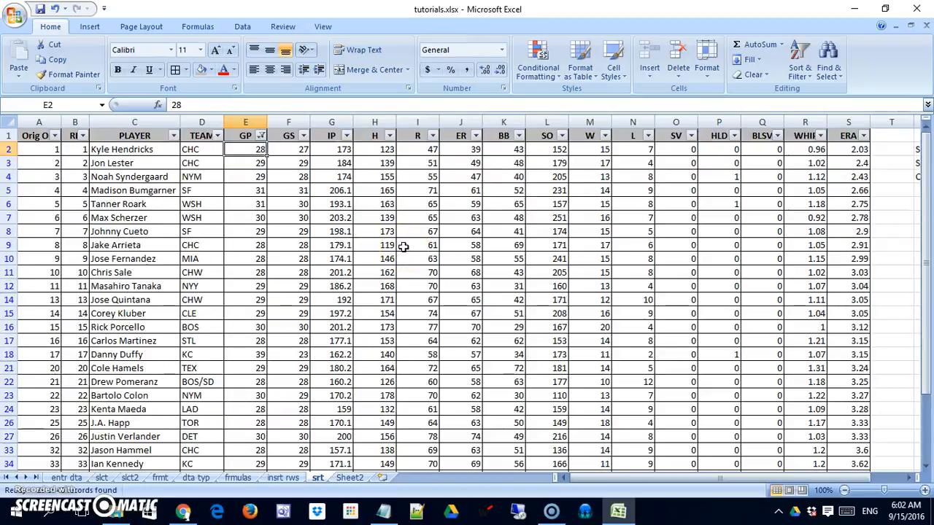
{"action": "scroll", "coordinate": [392, 248], "scroll_direction": "down", "scroll_amount": 3}
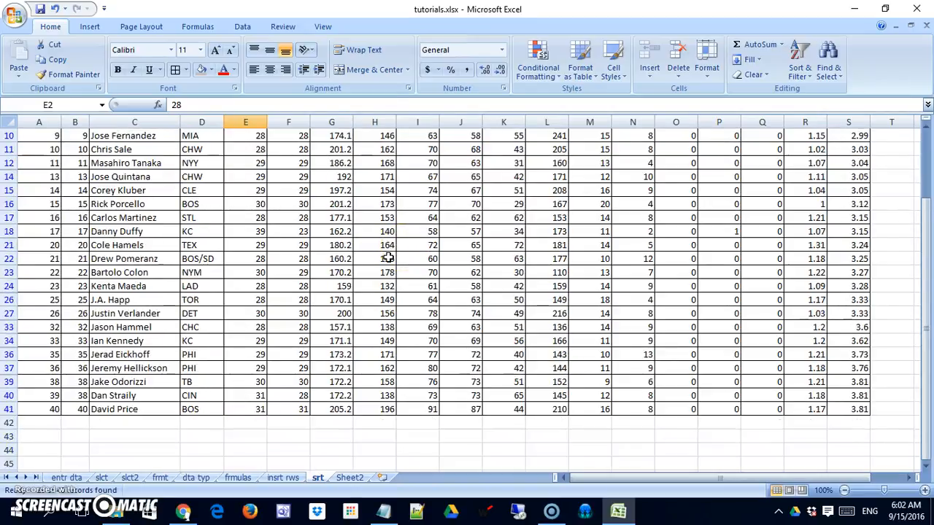
{"action": "scroll", "coordinate": [392, 249], "scroll_direction": "up", "scroll_amount": 3}
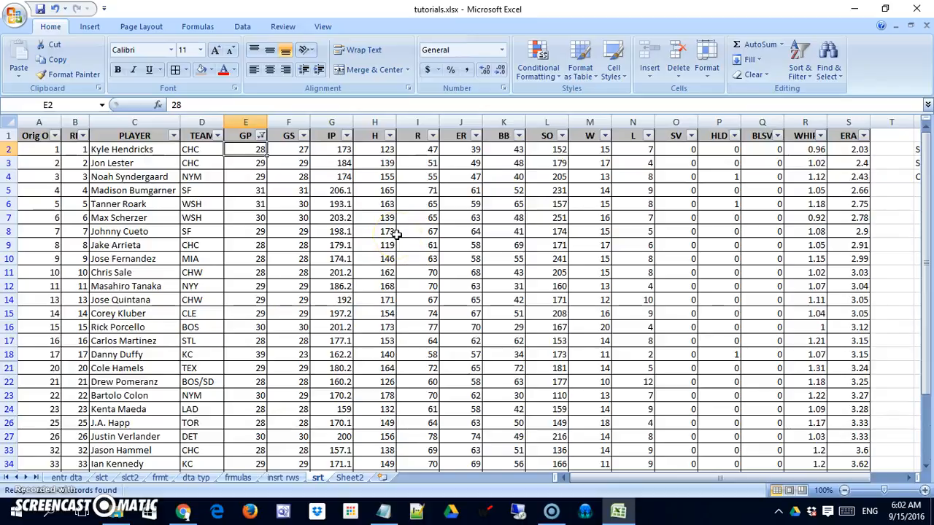
{"action": "scroll", "coordinate": [281, 219], "scroll_direction": "down", "scroll_amount": 4}
{"action": "scroll", "coordinate": [277, 229], "scroll_direction": "up", "scroll_amount": 4}
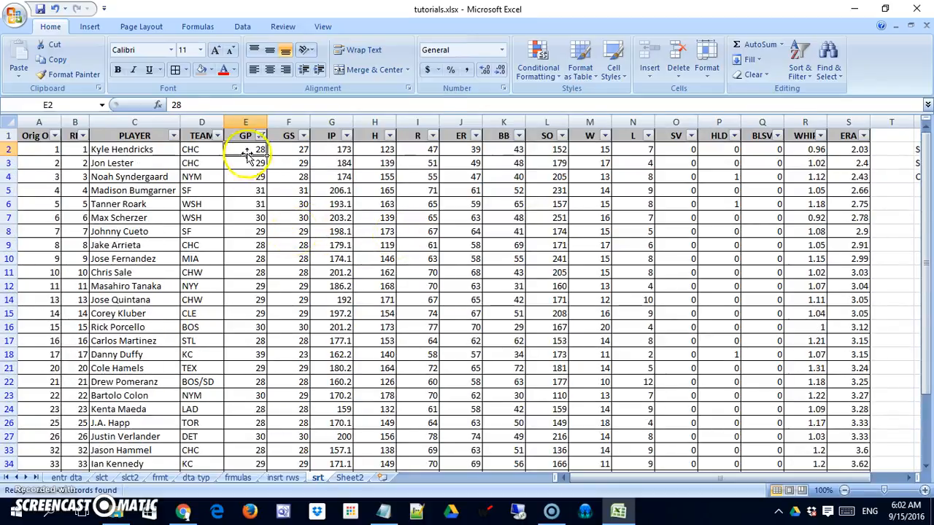
Include all values in the GP column filter again and sort the table by GP from smallest to largest.
{"action": "left_click", "coordinate": [260, 136]}
{"action": "left_click", "coordinate": [161, 243]}
{"action": "left_click", "coordinate": [163, 367]}
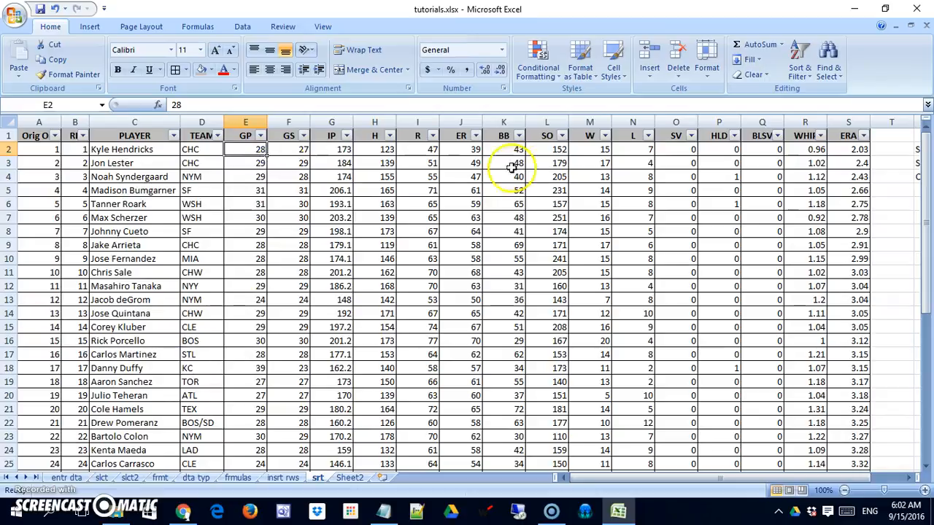
{"action": "left_click", "coordinate": [800, 69]}
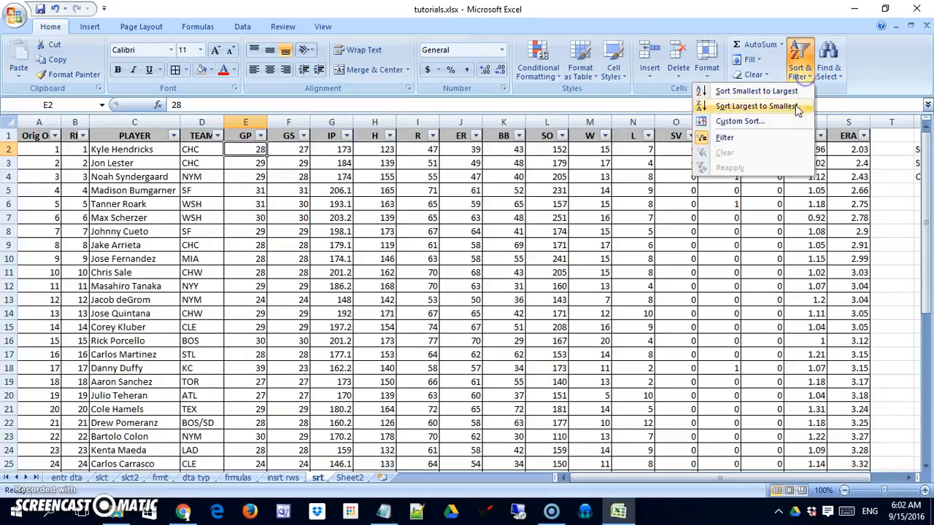
{"action": "left_click", "coordinate": [759, 95]}
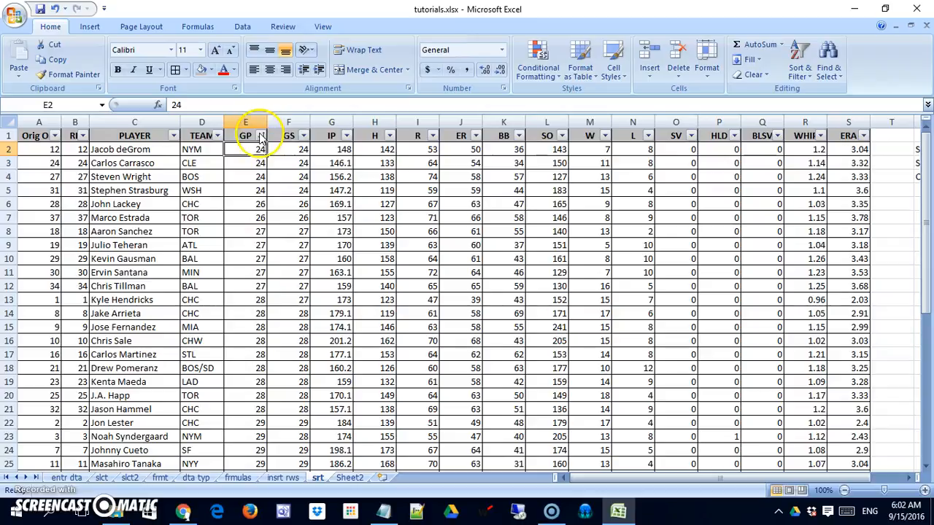
Apply a Greater Than number filter of 27 to the sorted GP column.
{"action": "left_click", "coordinate": [261, 136]}
{"action": "mouse_move", "coordinate": [177, 226]}
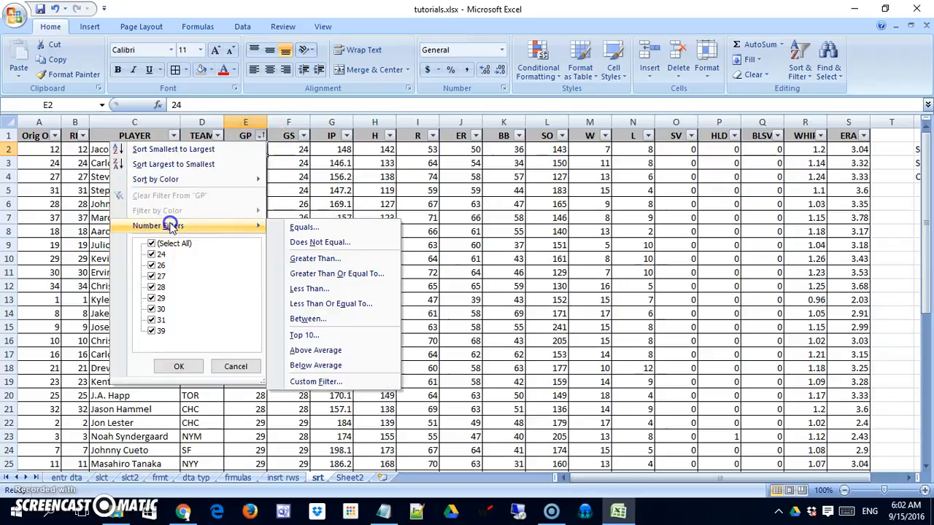
{"action": "left_click", "coordinate": [330, 261]}
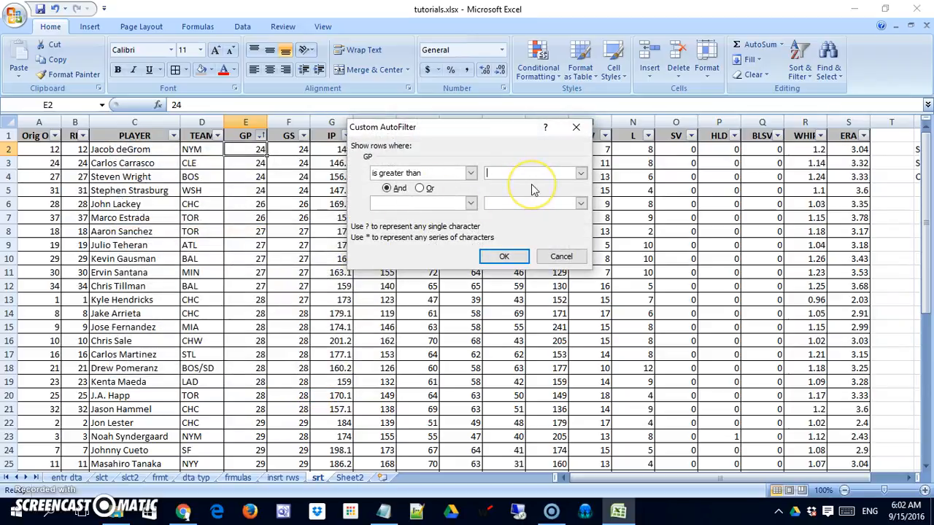
{"action": "type", "text": "27"}
{"action": "left_click", "coordinate": [503, 253]}
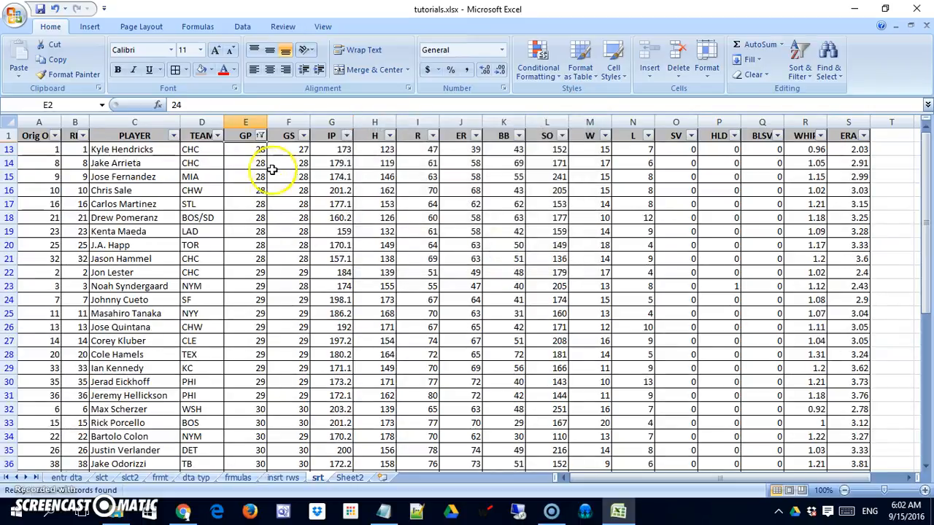
{"action": "scroll", "coordinate": [277, 269], "scroll_direction": "down", "scroll_amount": 3}
{"action": "scroll", "coordinate": [277, 270], "scroll_direction": "up", "scroll_amount": 3}
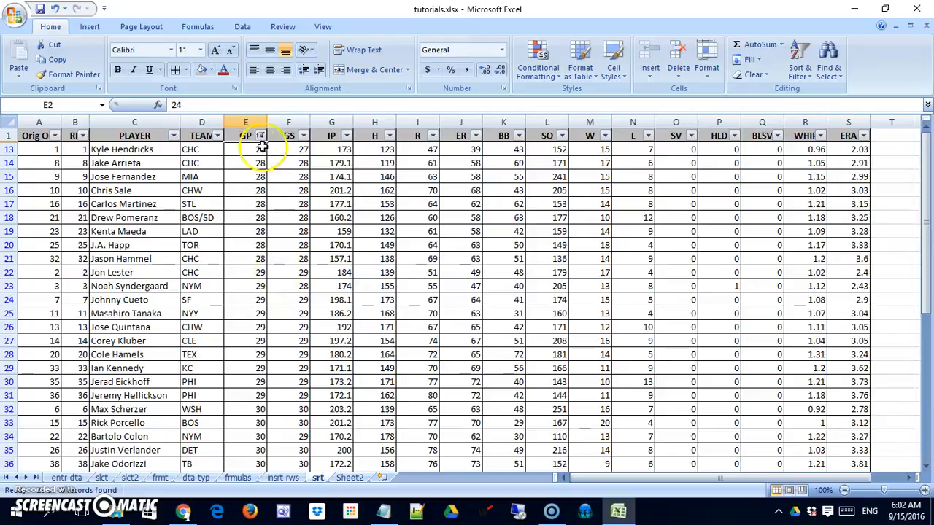
Extend the GP column's custom filter with an Or condition for values less than 25.
{"action": "left_click", "coordinate": [260, 136]}
{"action": "mouse_move", "coordinate": [252, 226]}
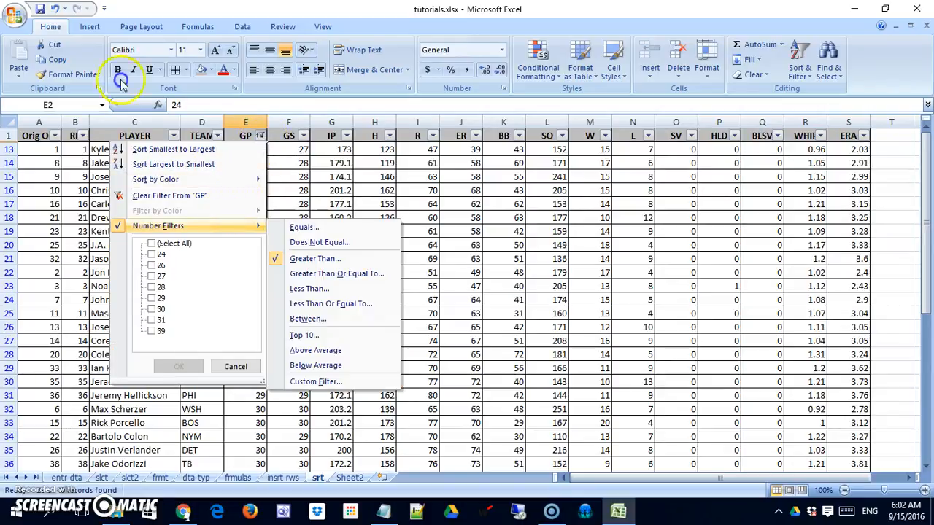
{"action": "left_click", "coordinate": [315, 381]}
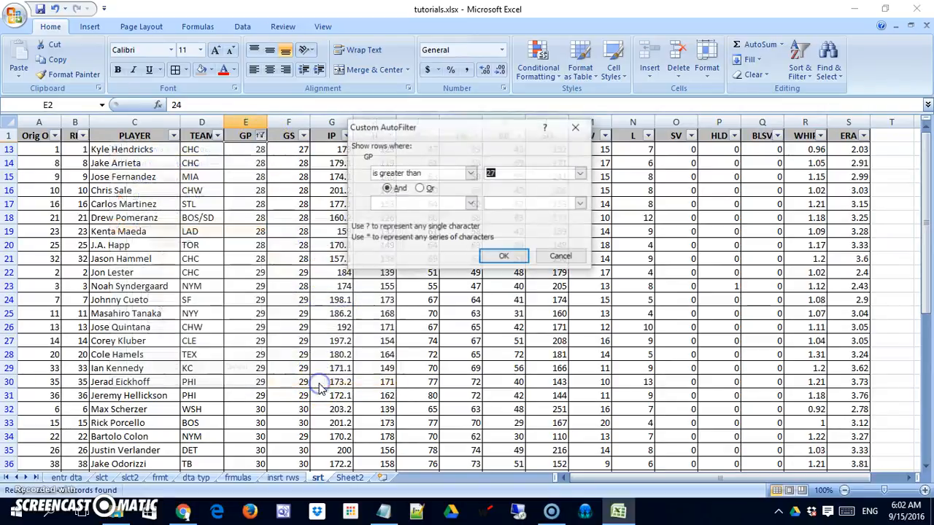
{"action": "left_click", "coordinate": [472, 205]}
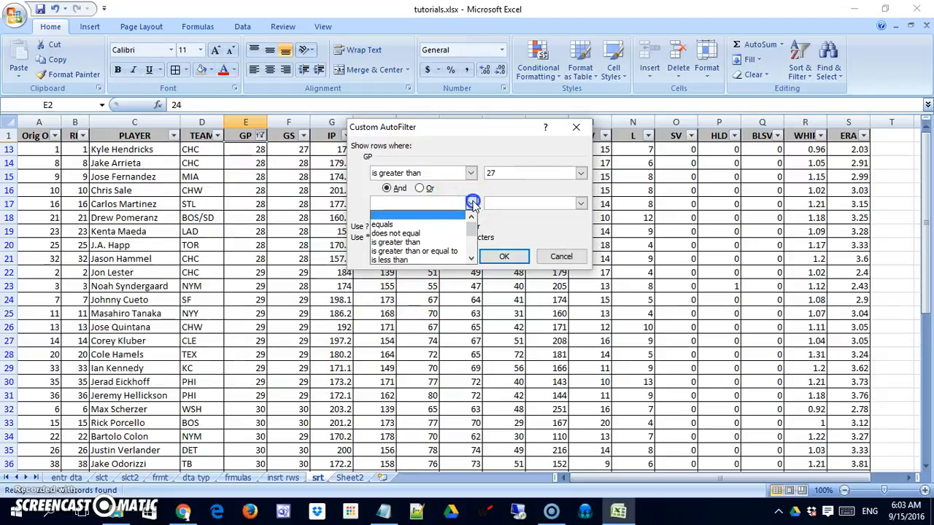
{"action": "left_click", "coordinate": [471, 259]}
{"action": "left_click", "coordinate": [472, 260]}
{"action": "left_click", "coordinate": [471, 259]}
{"action": "left_click", "coordinate": [471, 260]}
{"action": "left_click", "coordinate": [471, 259]}
{"action": "left_click", "coordinate": [471, 259]}
{"action": "left_click", "coordinate": [471, 216]}
{"action": "left_click", "coordinate": [471, 216]}
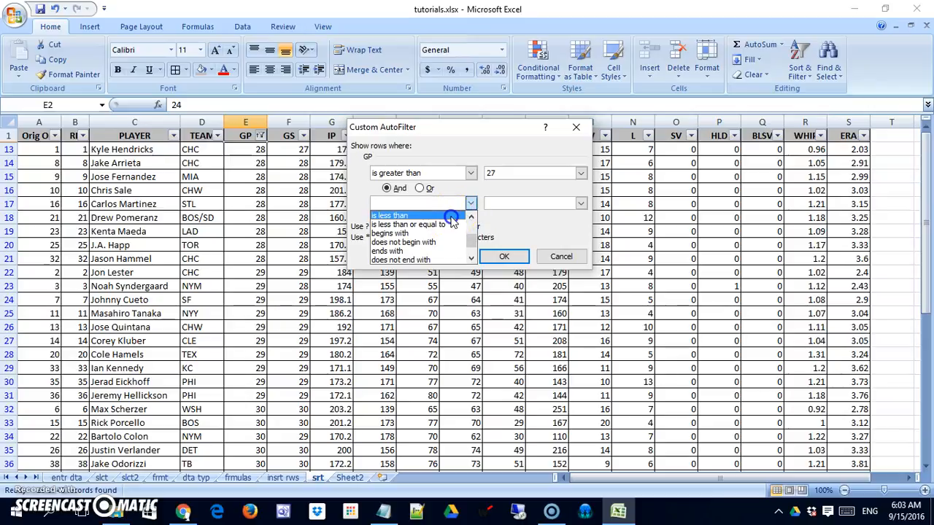
{"action": "left_click", "coordinate": [453, 219]}
{"action": "left_click", "coordinate": [510, 203]}
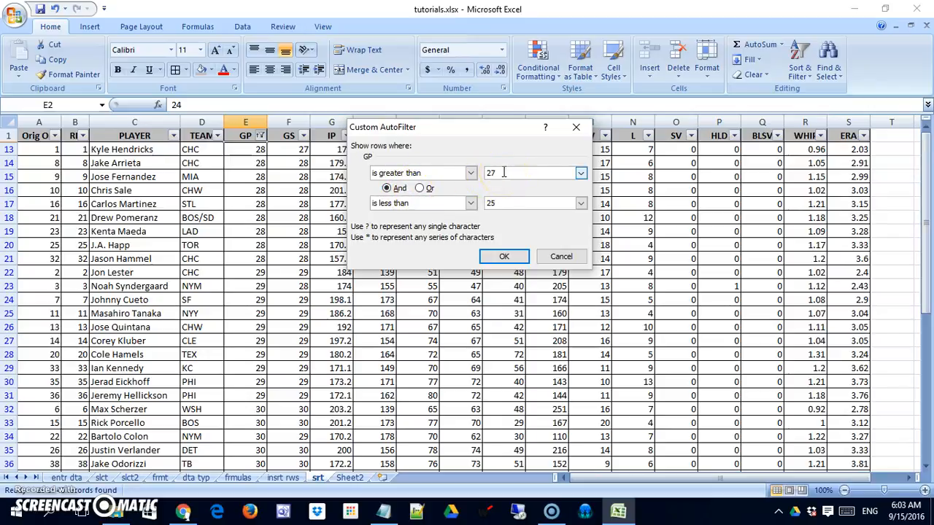
{"action": "left_click", "coordinate": [423, 188]}
{"action": "left_click", "coordinate": [500, 256]}
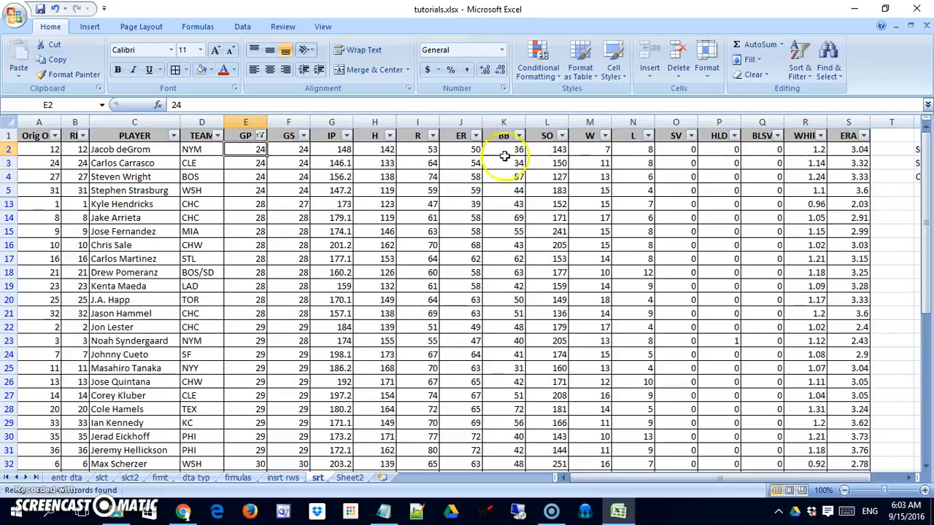
Apply a Top 10 number filter to the IP column showing the top 10 items.
{"action": "left_click", "coordinate": [346, 135]}
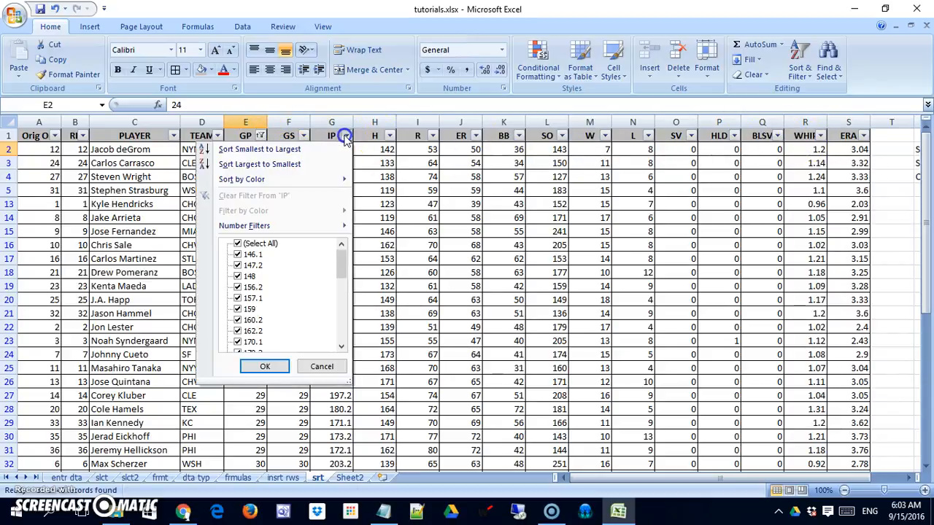
{"action": "left_click", "coordinate": [324, 227]}
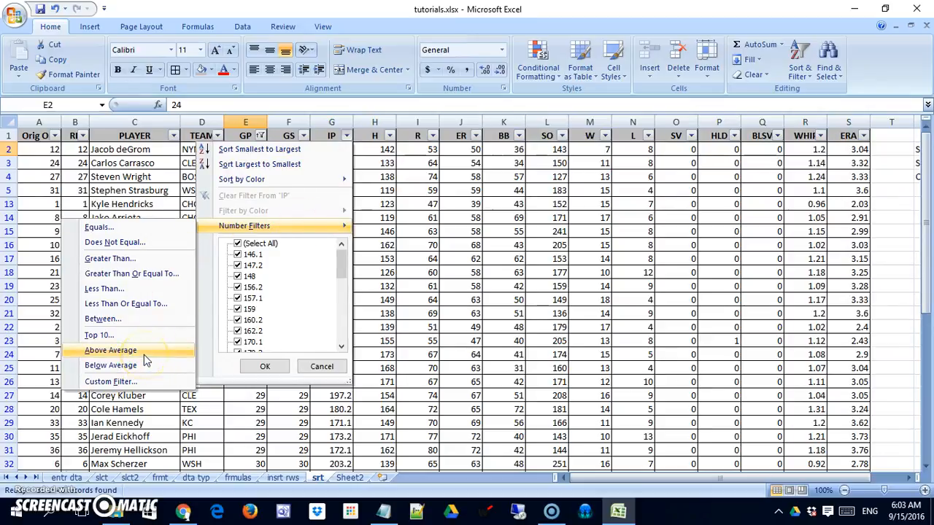
{"action": "left_click", "coordinate": [140, 336]}
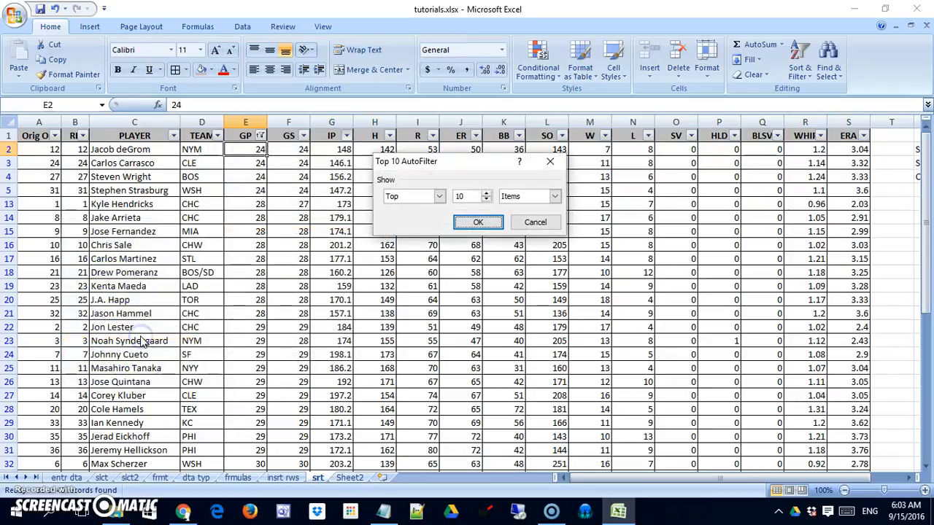
{"action": "left_click", "coordinate": [472, 223]}
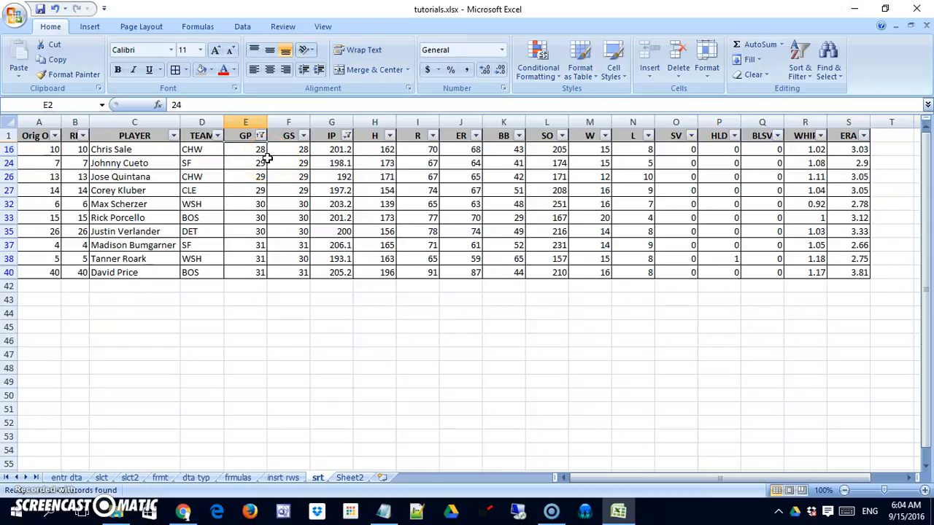
Examine the comparison operators available for the first condition of the GP column's custom filter.
{"action": "left_click", "coordinate": [260, 136]}
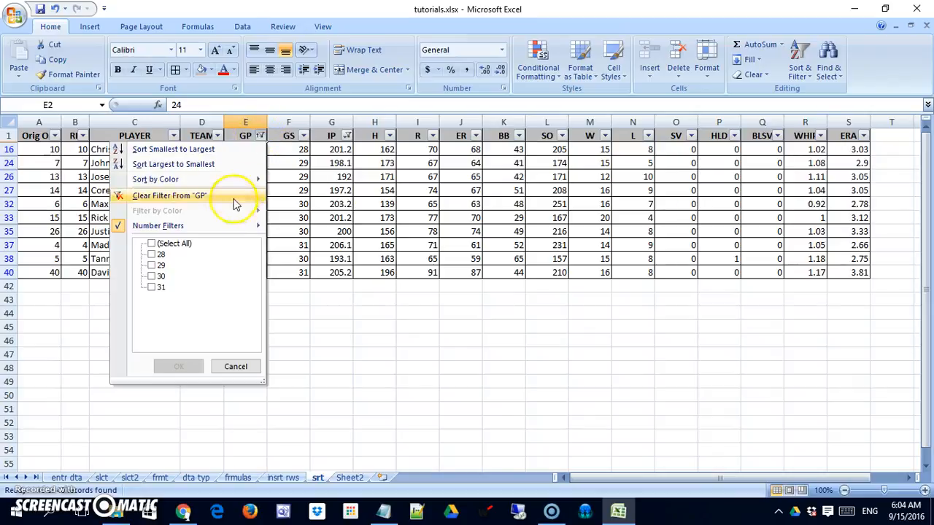
{"action": "mouse_move", "coordinate": [226, 225]}
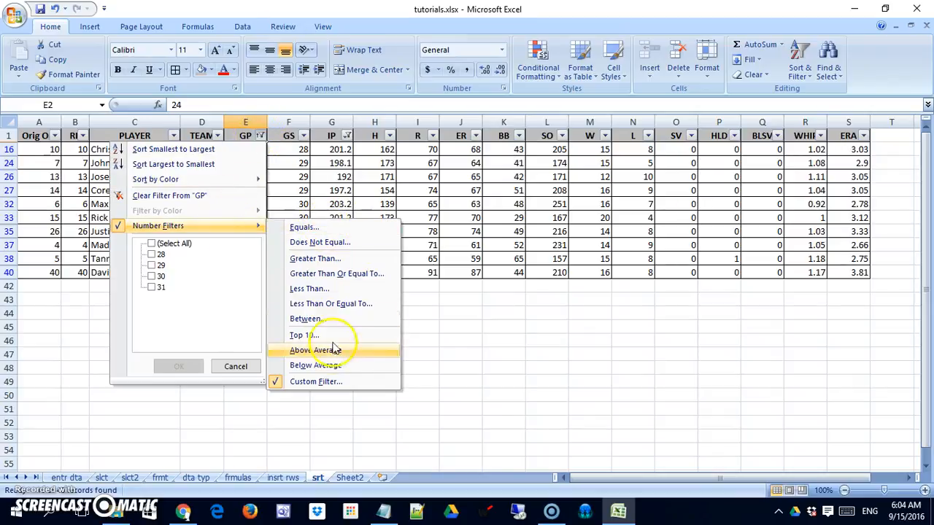
{"action": "left_click", "coordinate": [331, 383]}
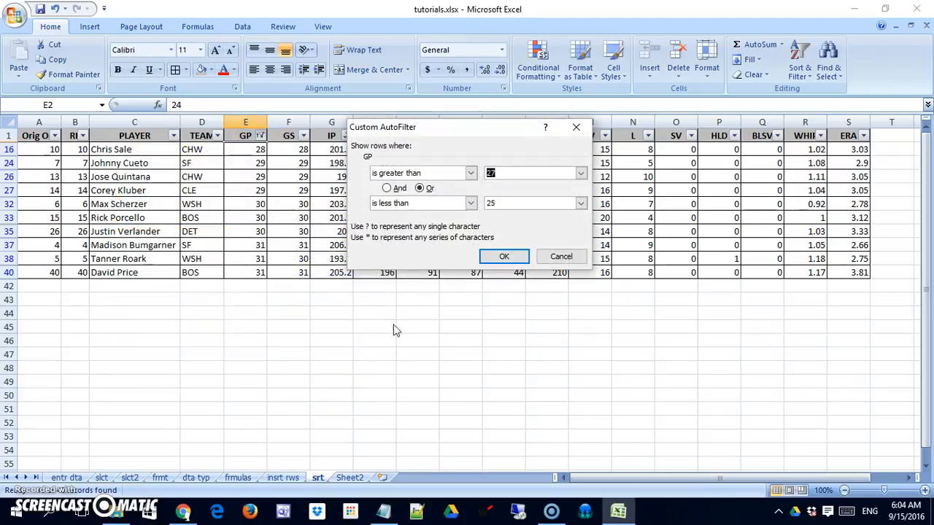
{"action": "left_click", "coordinate": [471, 173]}
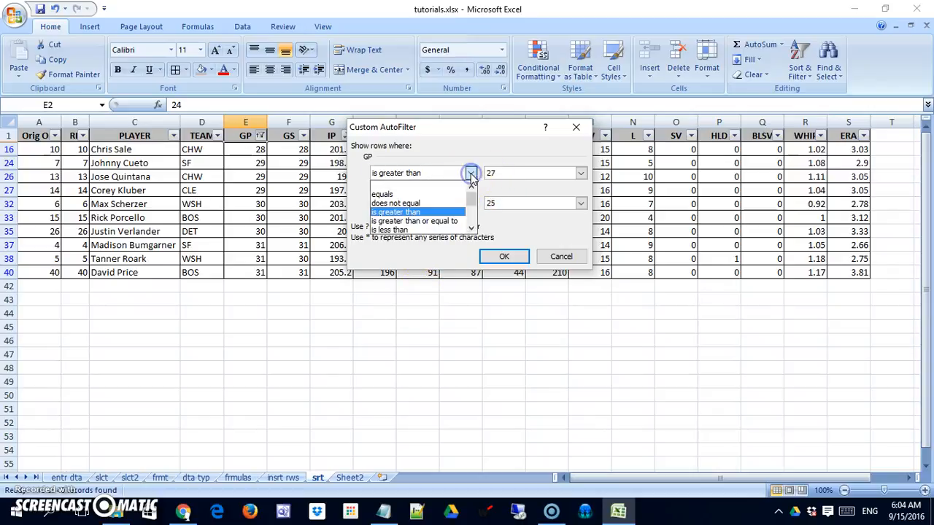
{"action": "left_click", "coordinate": [472, 231]}
{"action": "left_click", "coordinate": [471, 231]}
{"action": "left_click", "coordinate": [472, 231]}
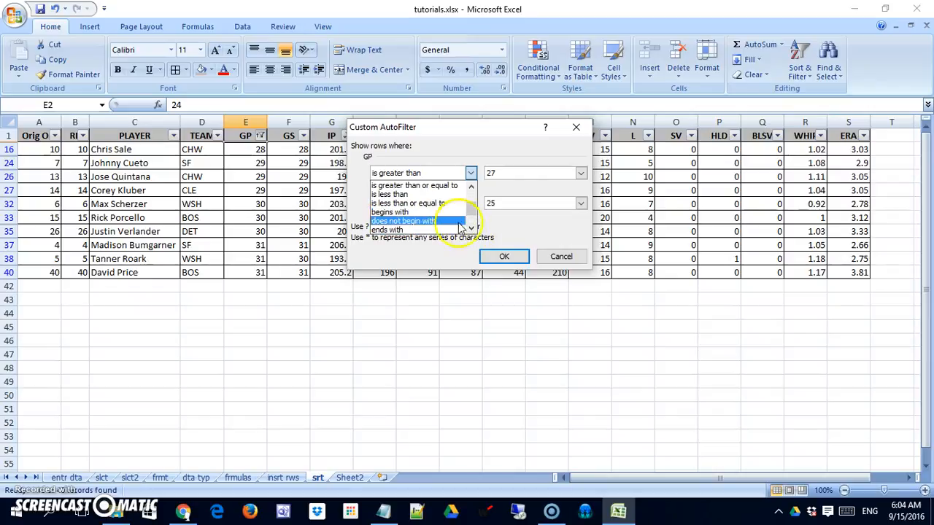
{"action": "left_click", "coordinate": [471, 230]}
{"action": "left_click", "coordinate": [471, 230]}
{"action": "left_click", "coordinate": [471, 230]}
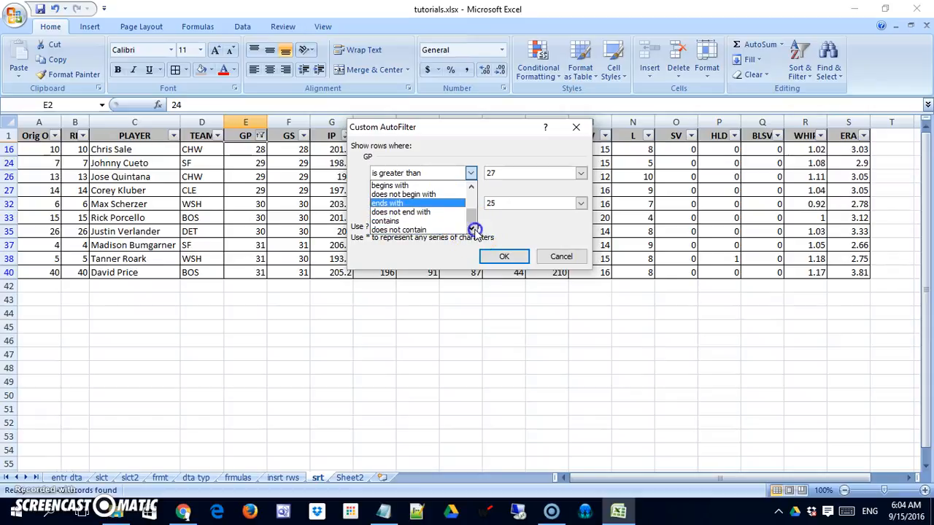
{"action": "left_click", "coordinate": [472, 229]}
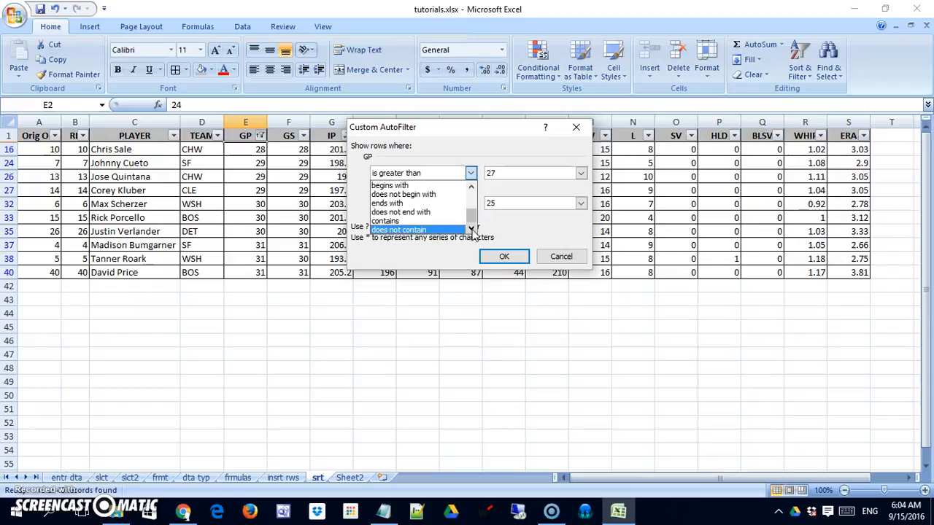
{"action": "left_click", "coordinate": [559, 255]}
{"action": "left_click", "coordinate": [559, 256]}
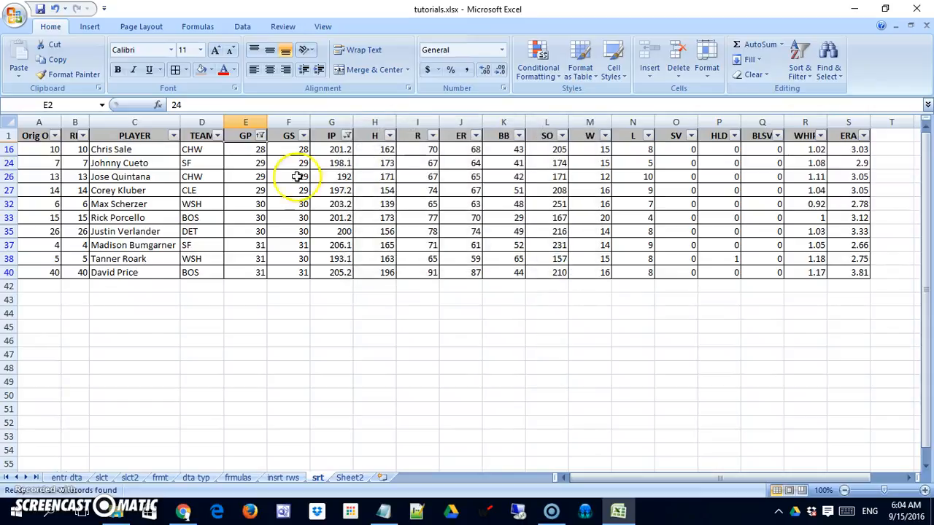
Include all values in both the GP and IP column filters again.
{"action": "left_click", "coordinate": [260, 135]}
{"action": "left_click", "coordinate": [179, 243]}
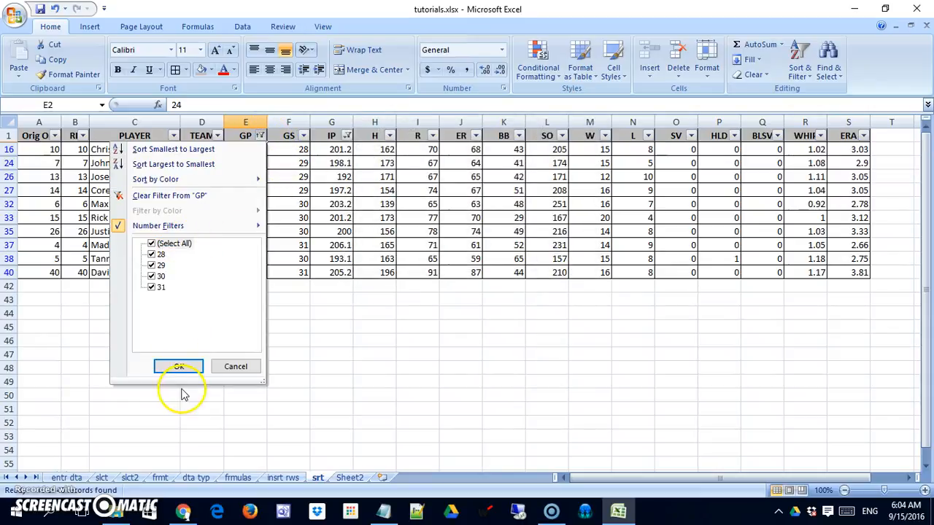
{"action": "left_click", "coordinate": [190, 366]}
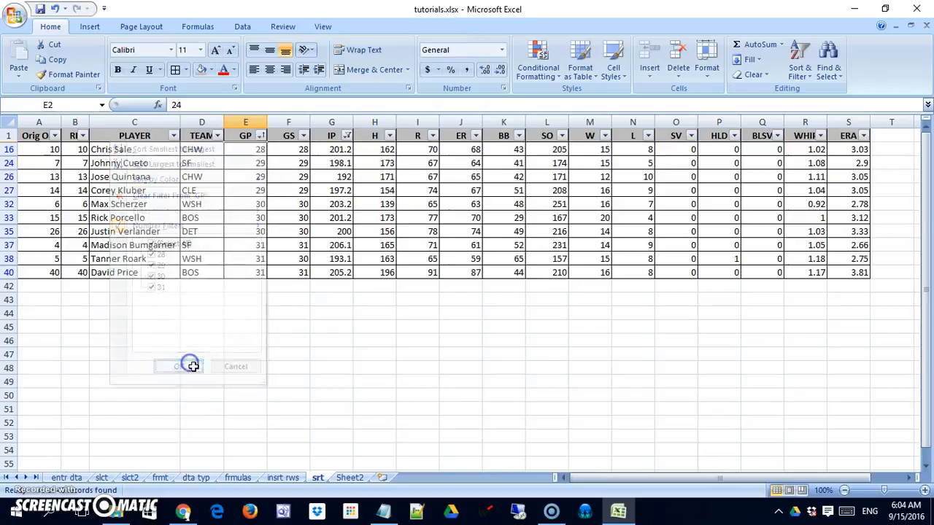
{"action": "left_click", "coordinate": [347, 136]}
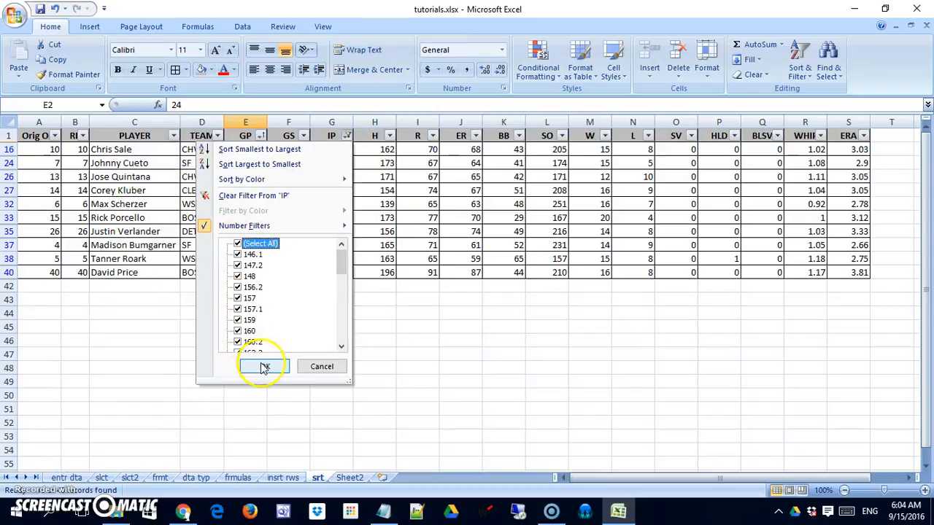
{"action": "left_click", "coordinate": [265, 367]}
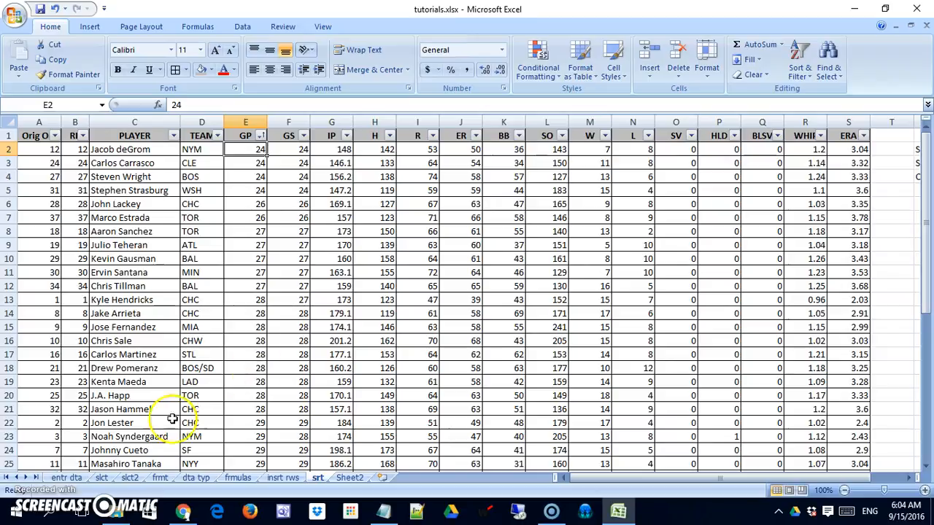